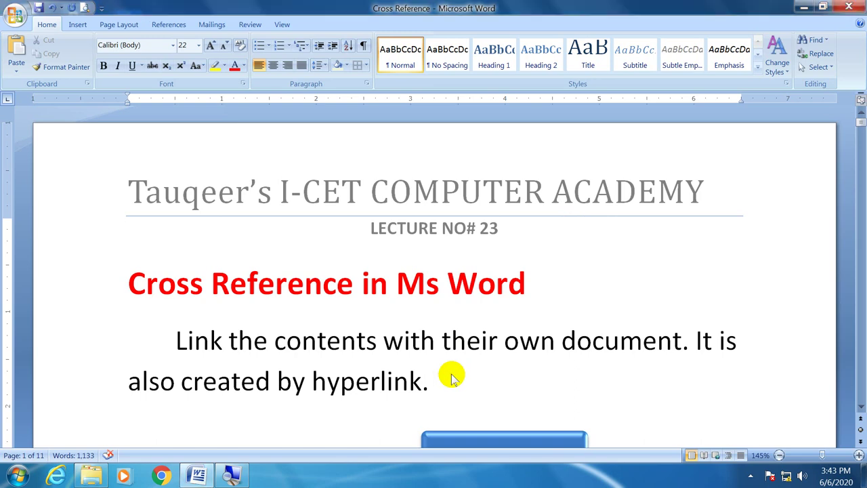
Scroll past the cross-reference diagram to the Cross Reference by Table and by Bookmark headings.
scroll(452, 377, down, 3)
scroll(449, 373, up, 1)
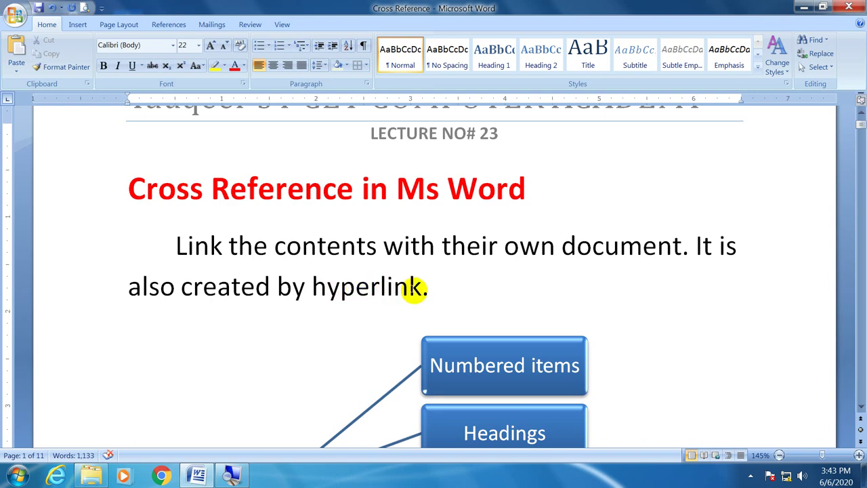
scroll(414, 288, down, 1)
scroll(413, 290, down, 2)
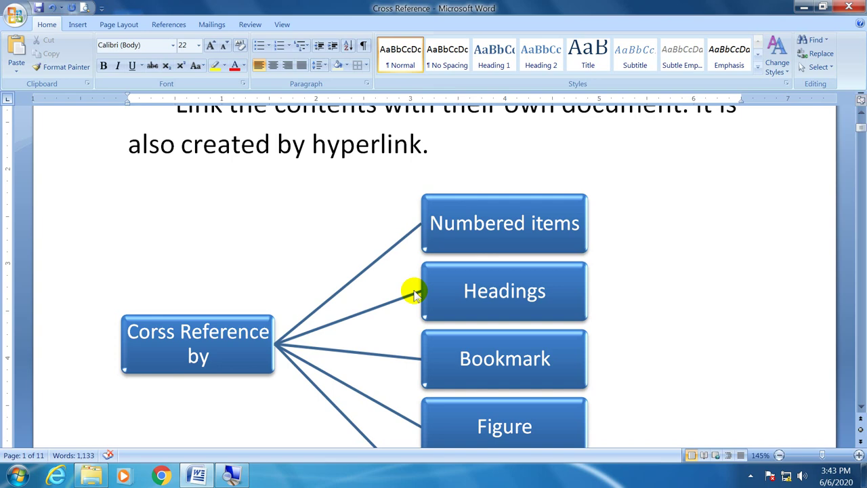
scroll(412, 292, down, 3)
scroll(240, 275, up, 1)
scroll(241, 276, up, 2)
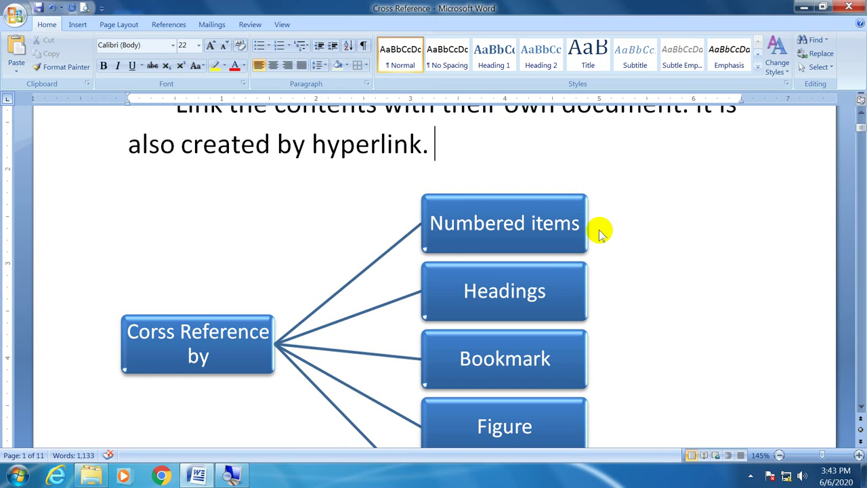
scroll(600, 232, down, 4)
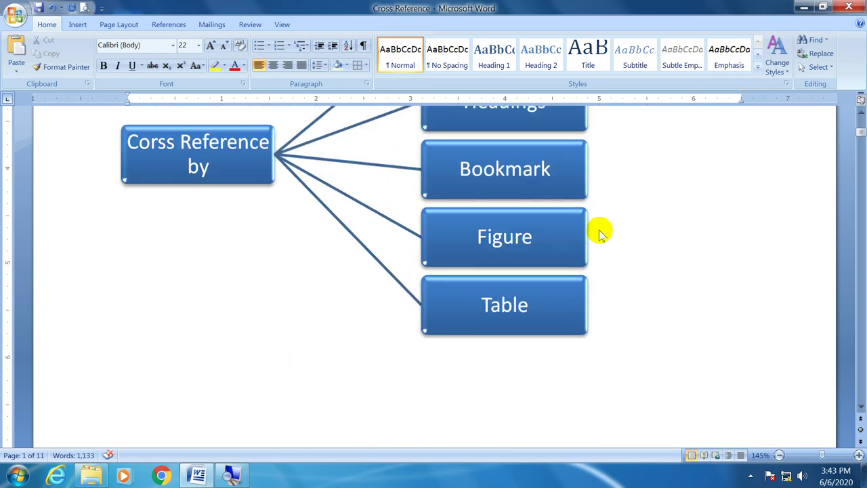
scroll(600, 232, up, 3)
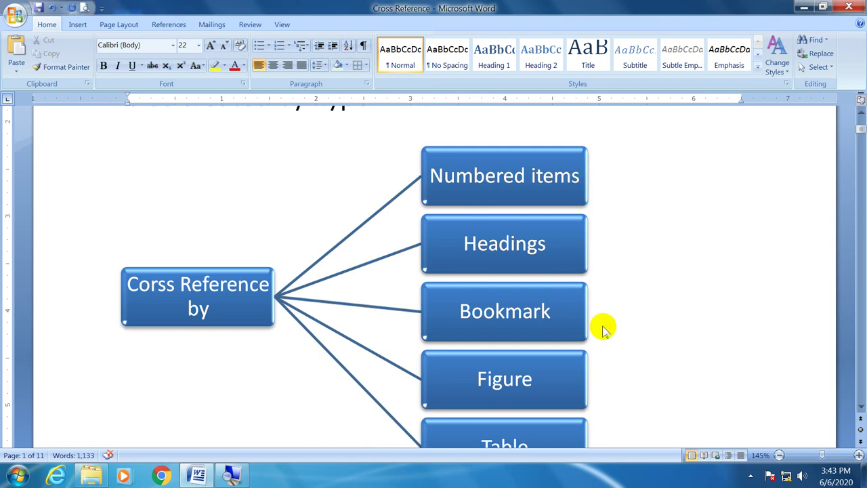
scroll(612, 337, down, 5)
scroll(612, 339, down, 5)
scroll(613, 338, down, 5)
scroll(613, 339, up, 10)
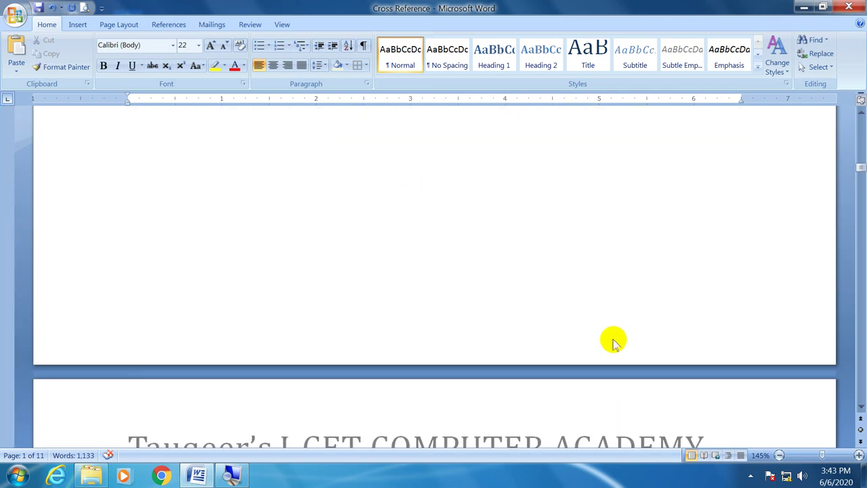
scroll(613, 339, up, 5)
scroll(613, 339, up, 3)
scroll(612, 339, up, 2)
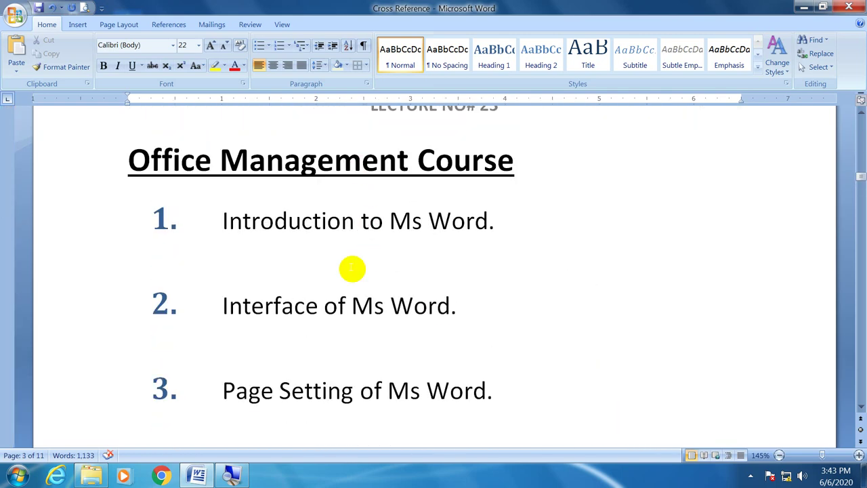
scroll(271, 381, down, 1)
scroll(271, 382, down, 3)
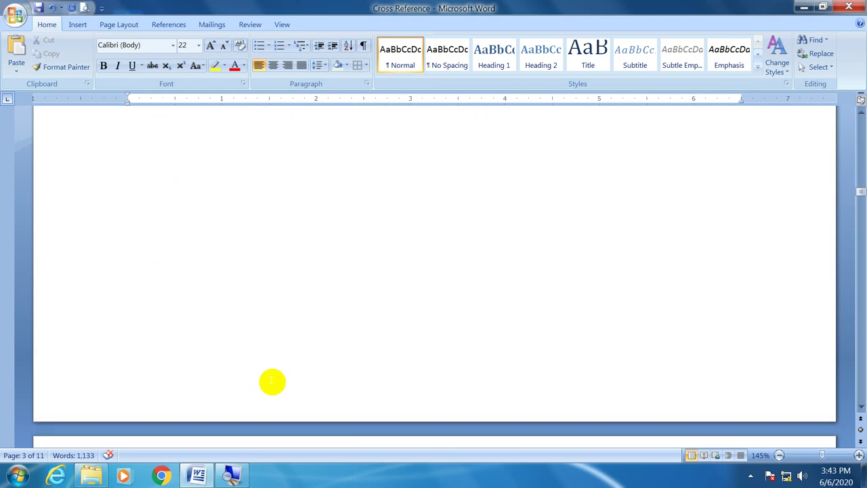
scroll(271, 382, up, 5)
scroll(281, 387, up, 5)
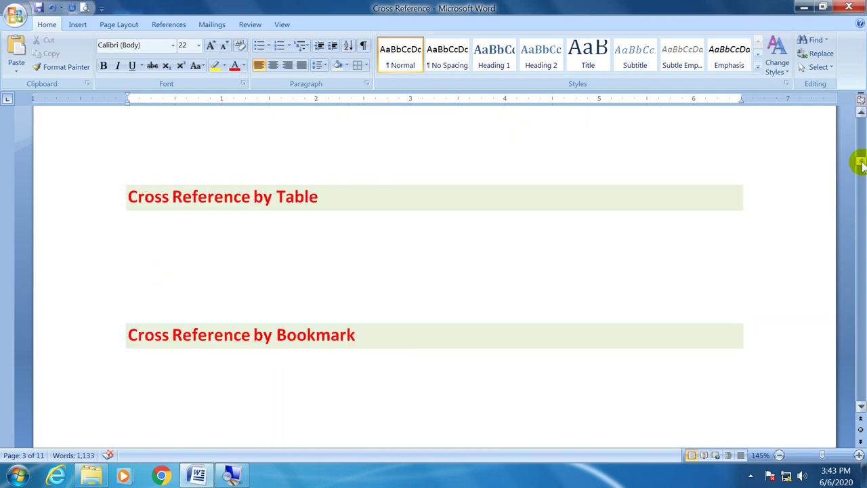
Return to page 1 showing the 'Corss Reference by' diagram and its five branches.
drag(860, 163, 860, 130)
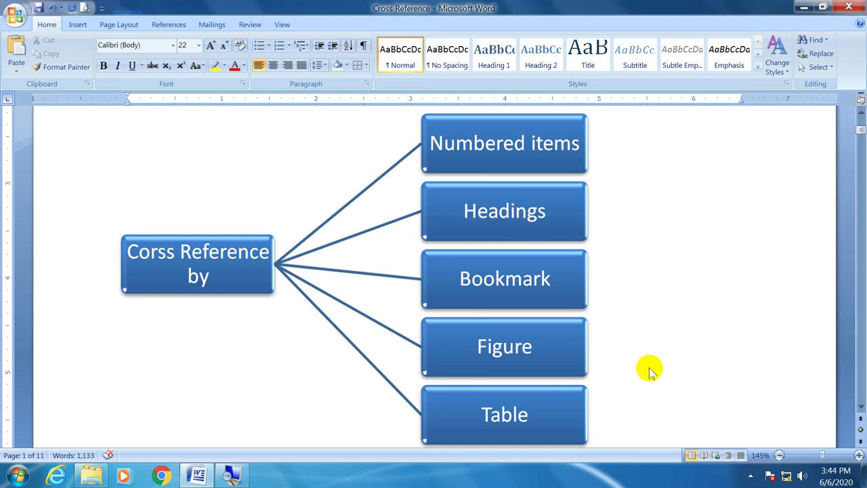
Switch the ribbon to References to show the Captions group with Cross-reference.
click(180, 29)
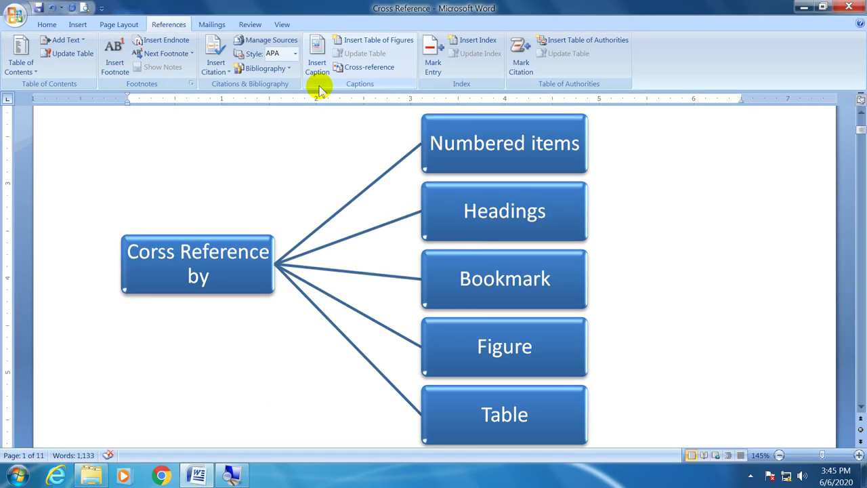
key(super)
key(Escape)
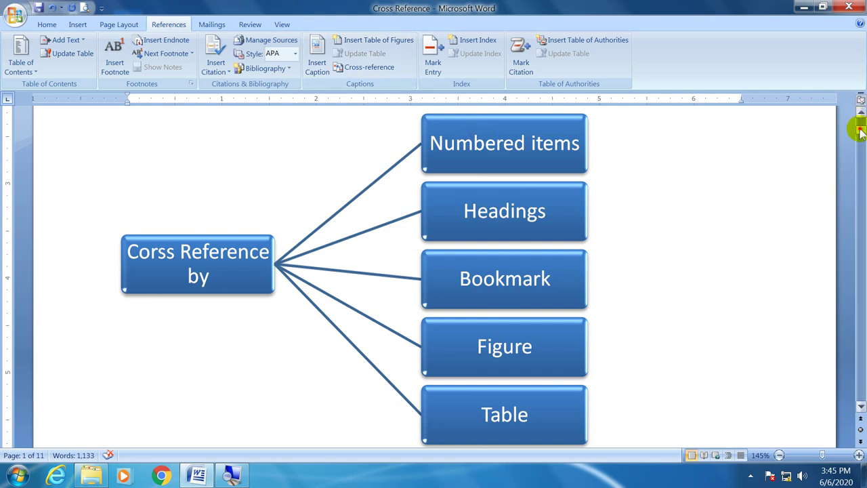
Go to page 5, put the cursor in the 'Village life' heading, and return to Home.
drag(860, 122, 860, 176)
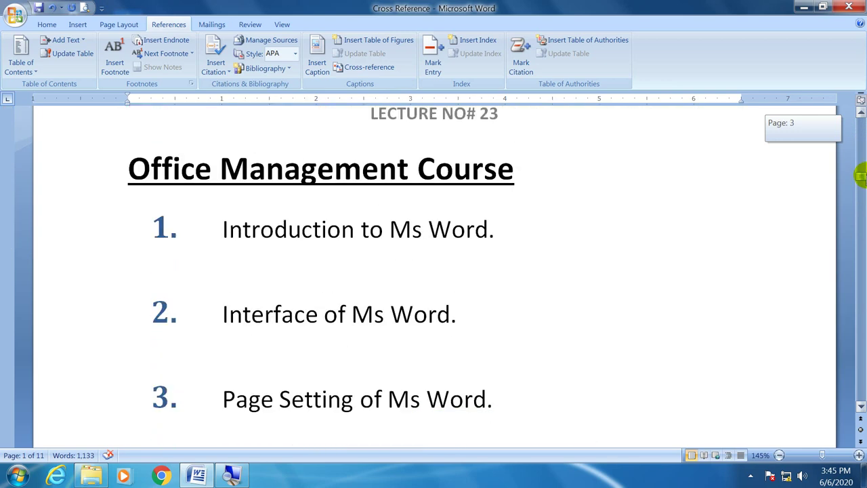
drag(860, 177, 860, 210)
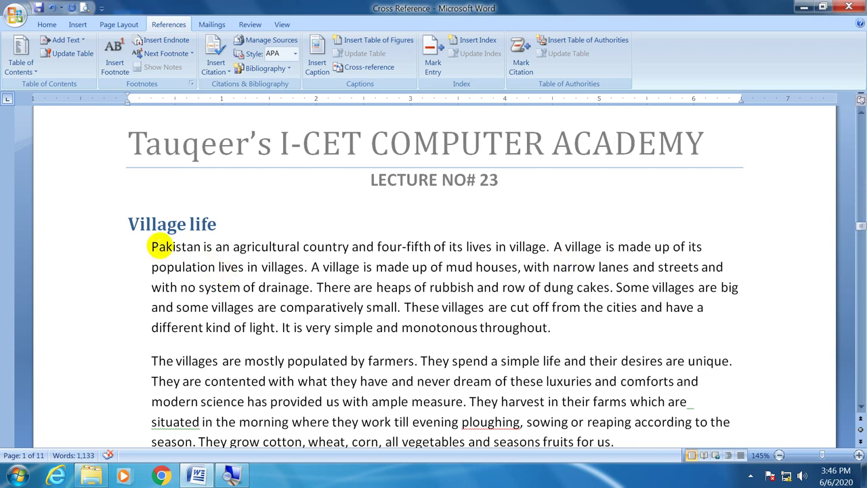
click(168, 224)
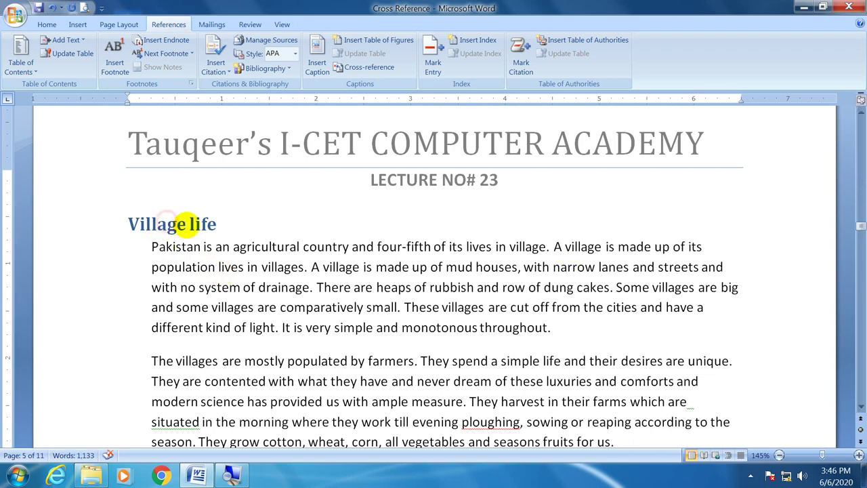
click(45, 25)
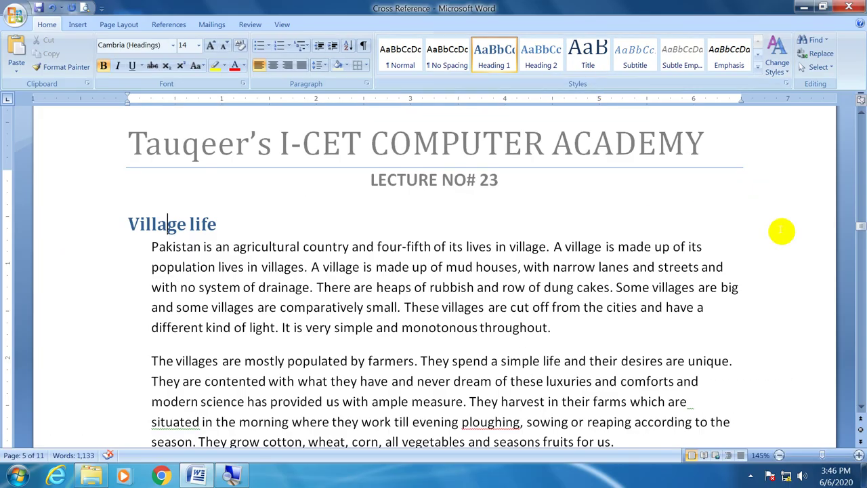
Move into the City Life heading, then place the cursor beside the Inflation figure.
drag(858, 229, 859, 257)
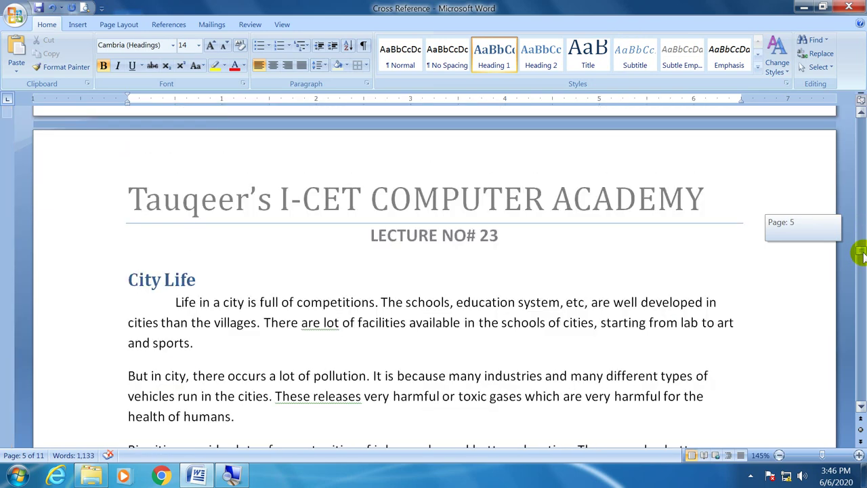
click(164, 280)
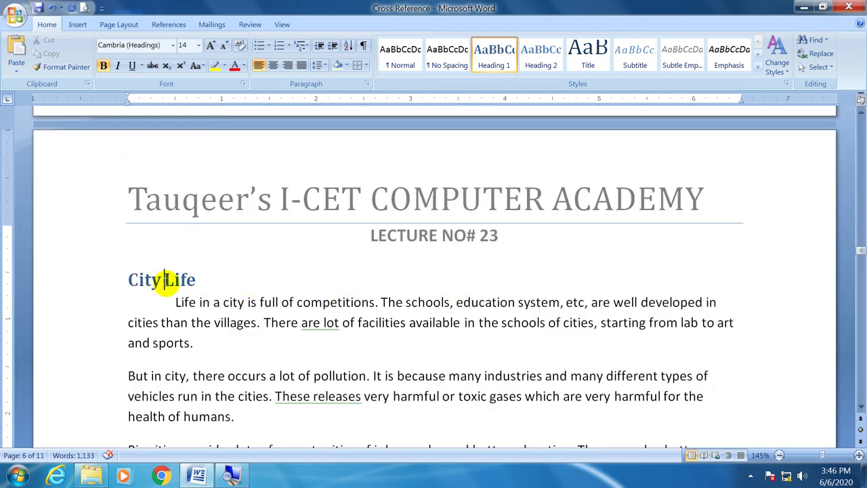
click(860, 268)
drag(860, 267, 860, 283)
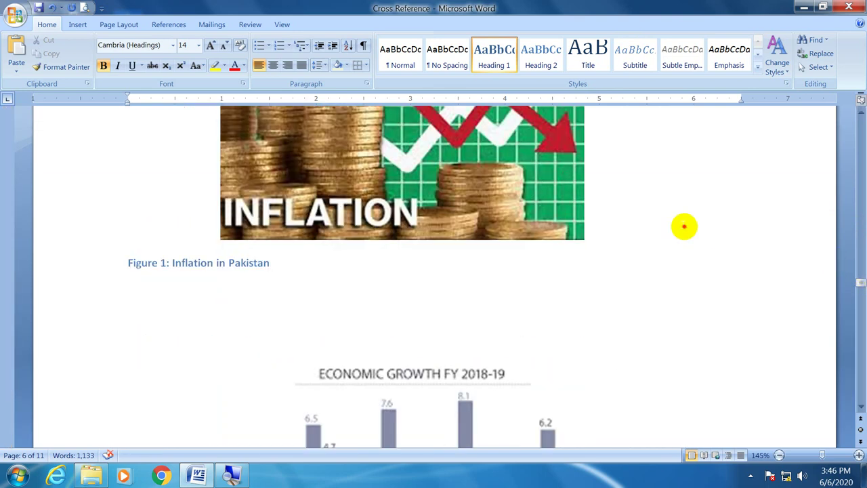
click(681, 226)
Scroll down to the captioned Table 1 and Table 2 on page 8.
scroll(677, 263, up, 3)
scroll(664, 271, down, 4)
scroll(642, 285, down, 1)
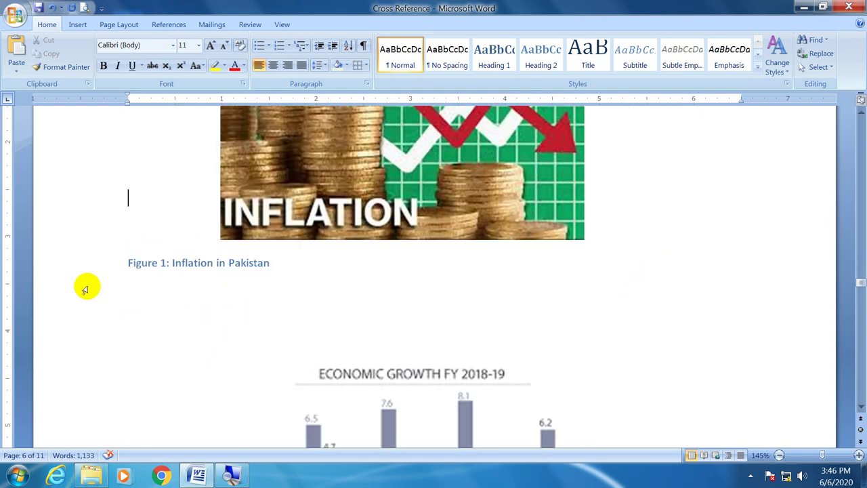
scroll(249, 277, down, 5)
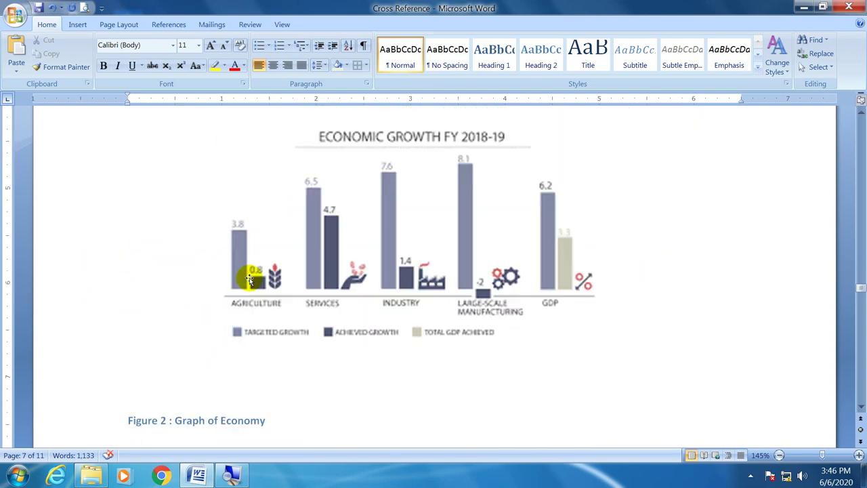
scroll(249, 277, down, 3)
scroll(249, 277, down, 1)
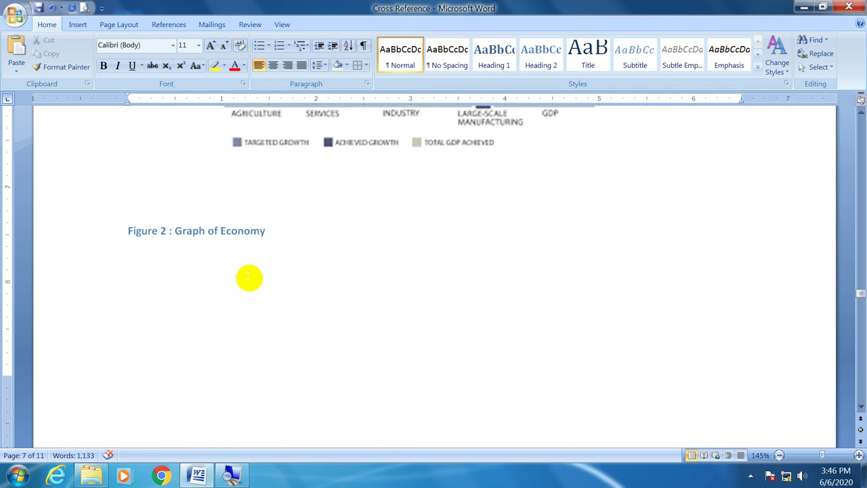
scroll(249, 277, down, 4)
scroll(249, 277, down, 5)
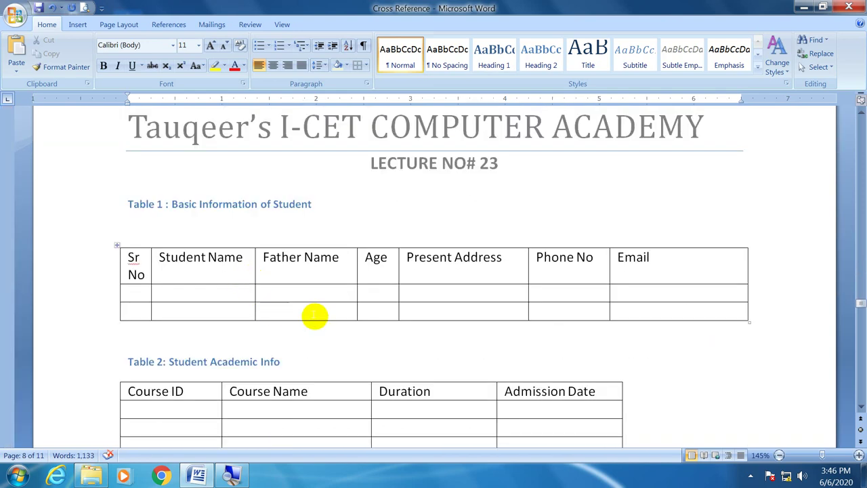
click(329, 226)
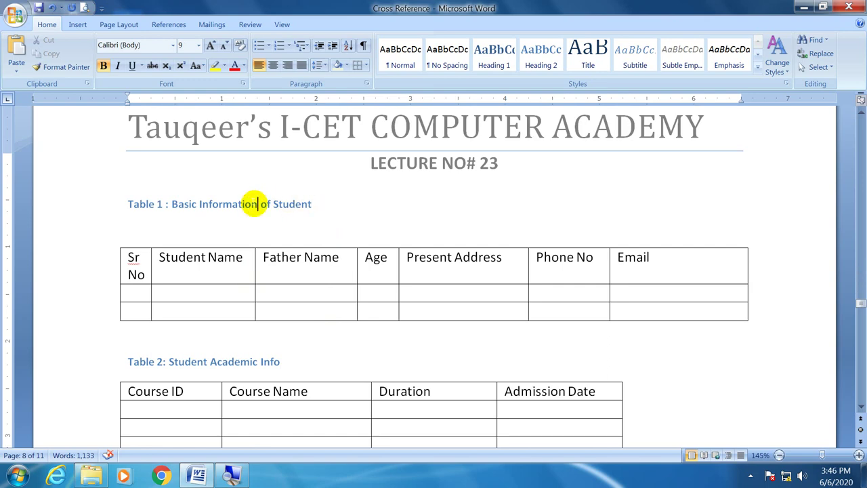
click(434, 313)
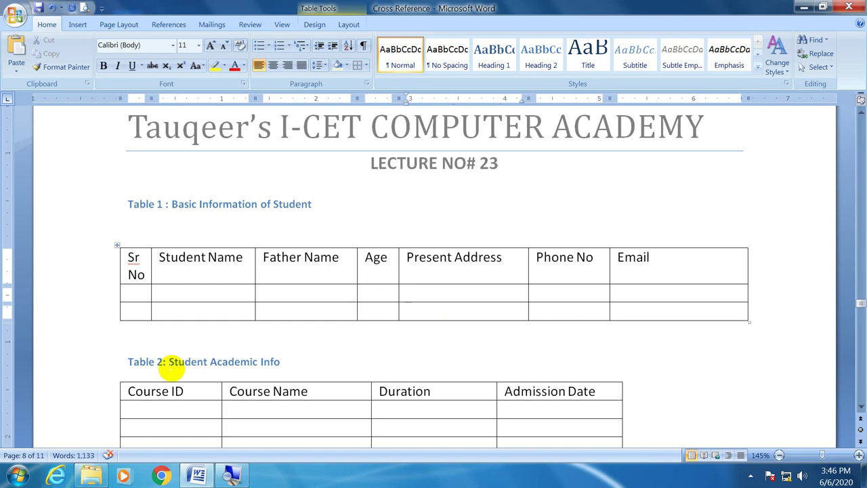
click(372, 407)
scroll(323, 335, down, 2)
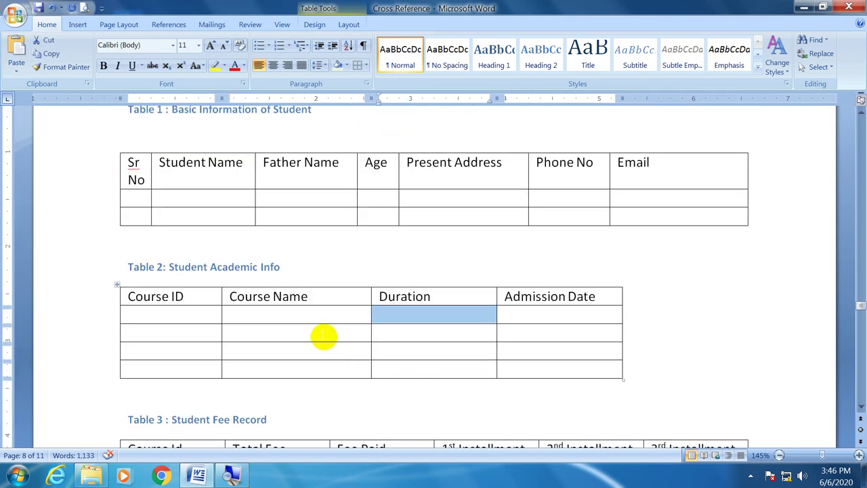
click(323, 334)
scroll(323, 335, down, 3)
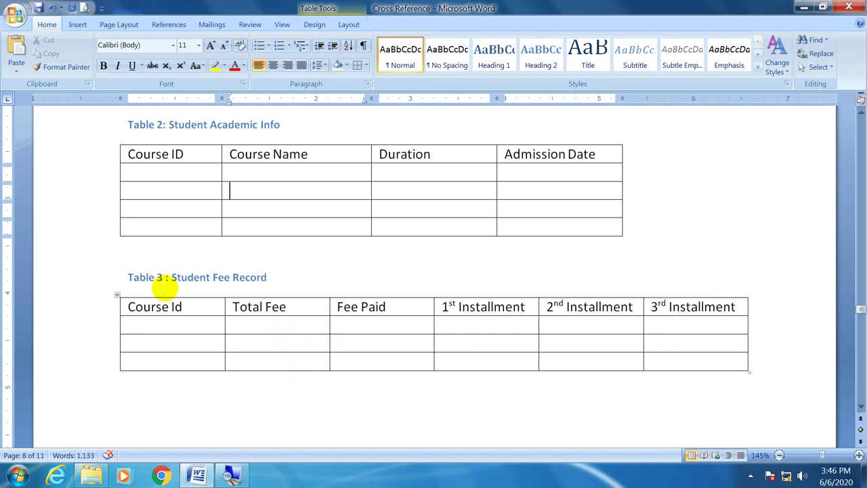
scroll(159, 271, up, 2)
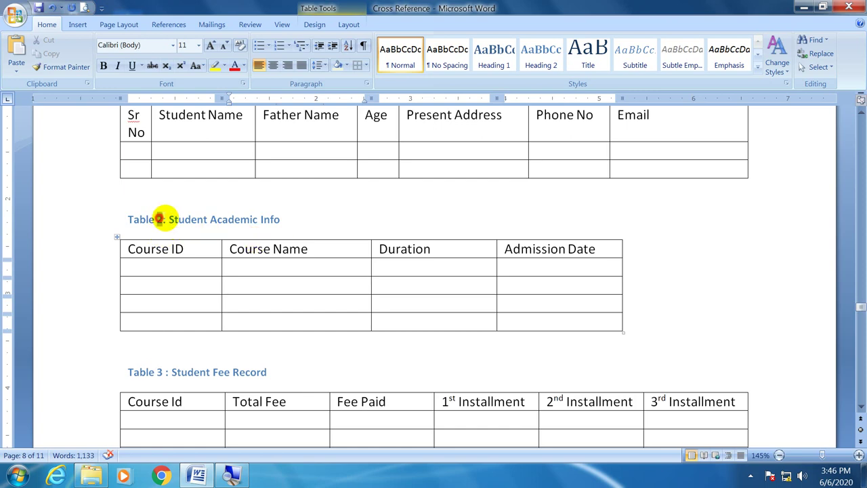
drag(157, 219, 165, 218)
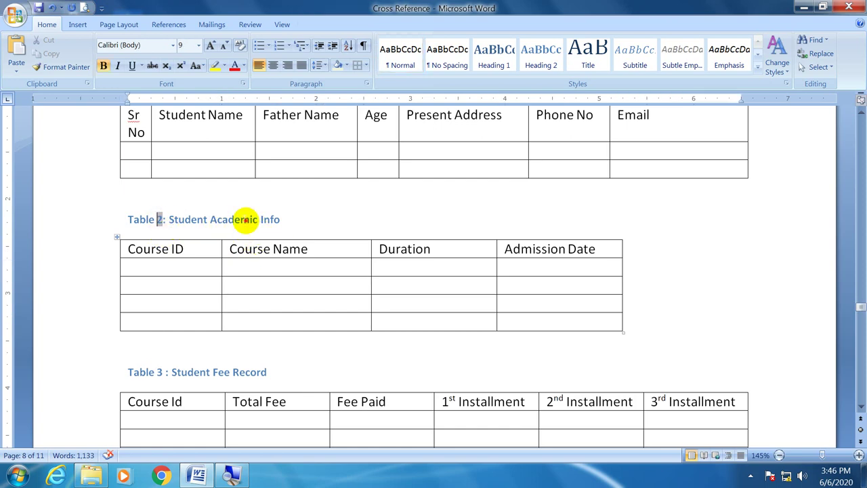
Replace 'Info' in the Table 2 caption with 'Information.'.
click(250, 219)
double_click(271, 219)
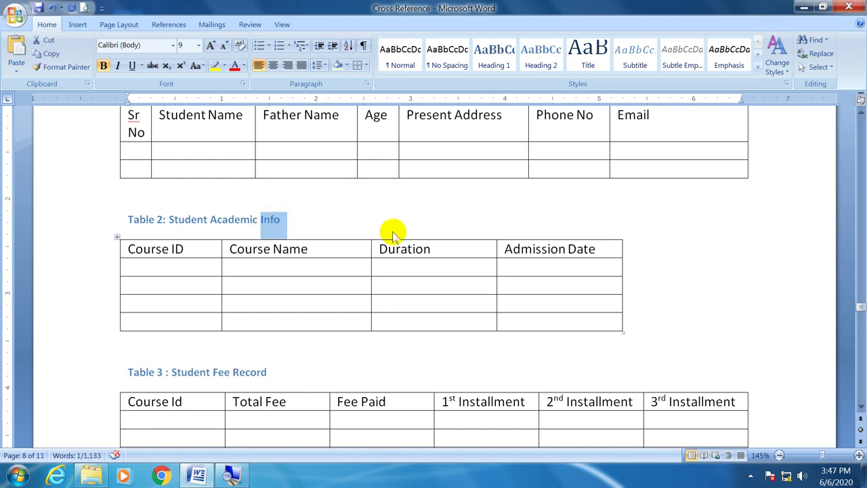
text(Informa)
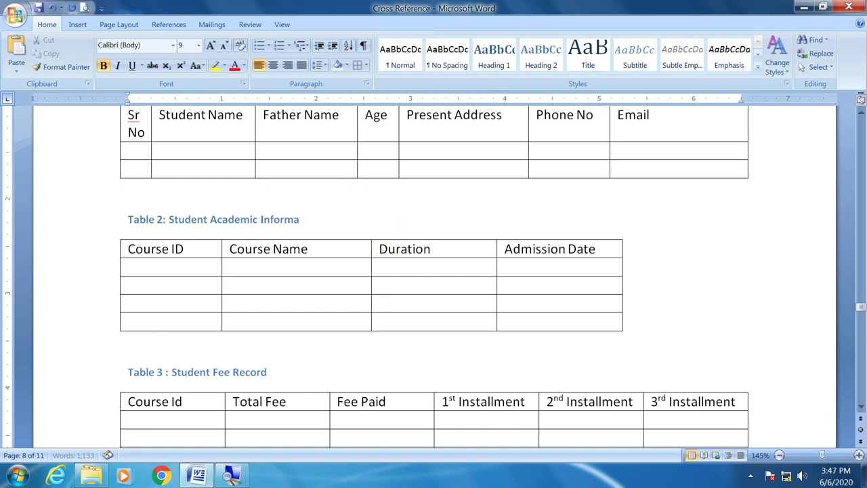
text(tiom)
key(BackSpace)
text(n.)
click(325, 415)
scroll(334, 403, down, 3)
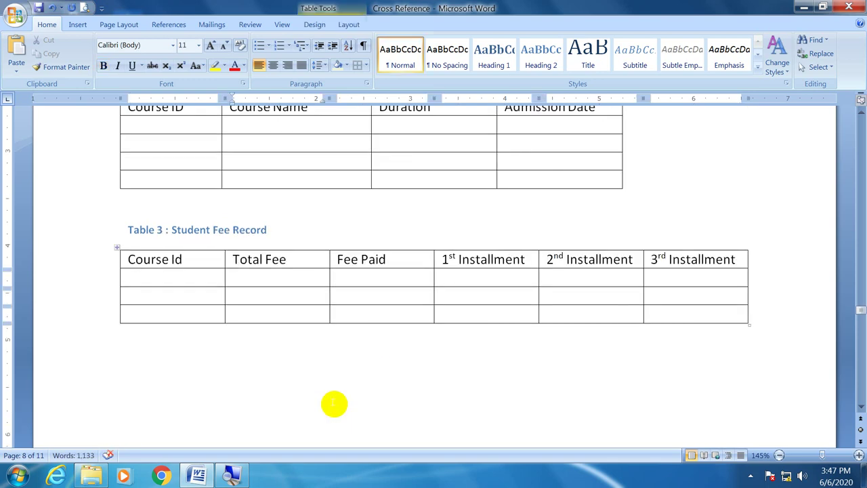
Browse the document, briefly selecting and then deselecting the Coeducation heading.
scroll(334, 360, up, 5)
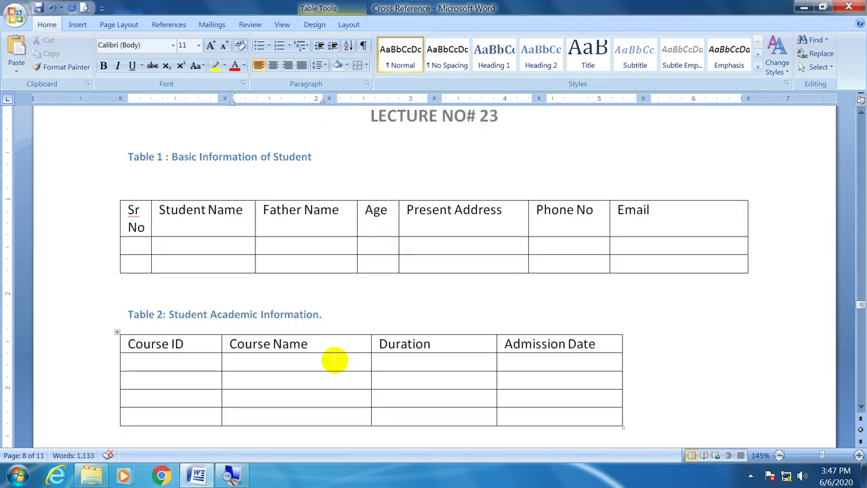
scroll(333, 360, down, 4)
scroll(334, 359, down, 5)
scroll(334, 360, down, 5)
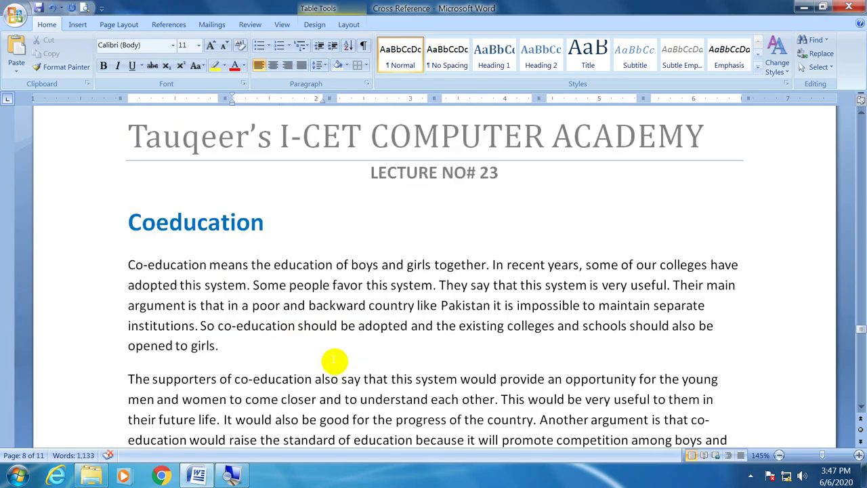
scroll(334, 360, down, 3)
scroll(334, 359, up, 3)
drag(262, 217, 215, 221)
click(266, 304)
Select the Mobile Phone heading and move into Uses of Mobile Phone.
scroll(264, 312, up, 5)
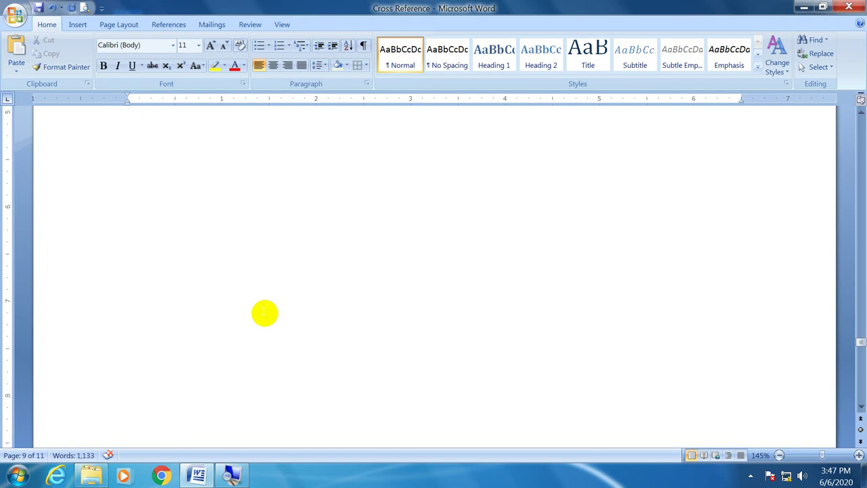
scroll(264, 312, down, 3)
scroll(264, 313, down, 5)
click(277, 184)
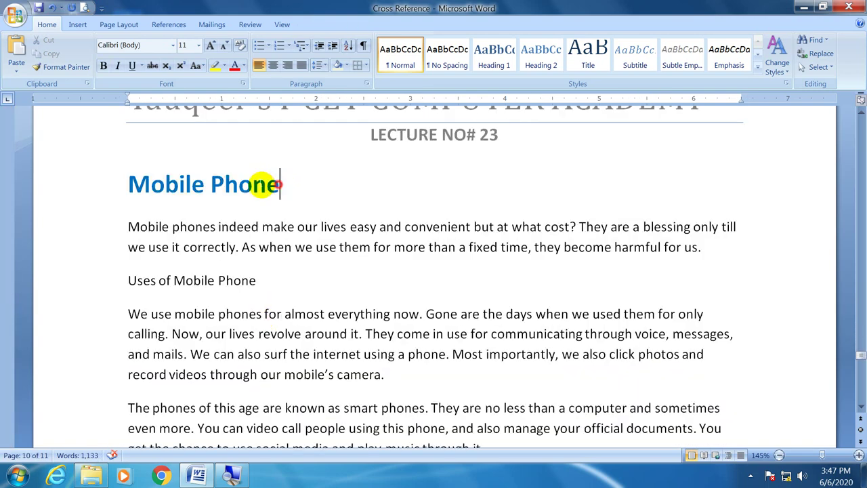
triple_click(278, 184)
click(257, 281)
Go back to page 2 with the Numbered items and Headings cross-reference sections.
scroll(273, 393, down, 5)
scroll(273, 393, up, 5)
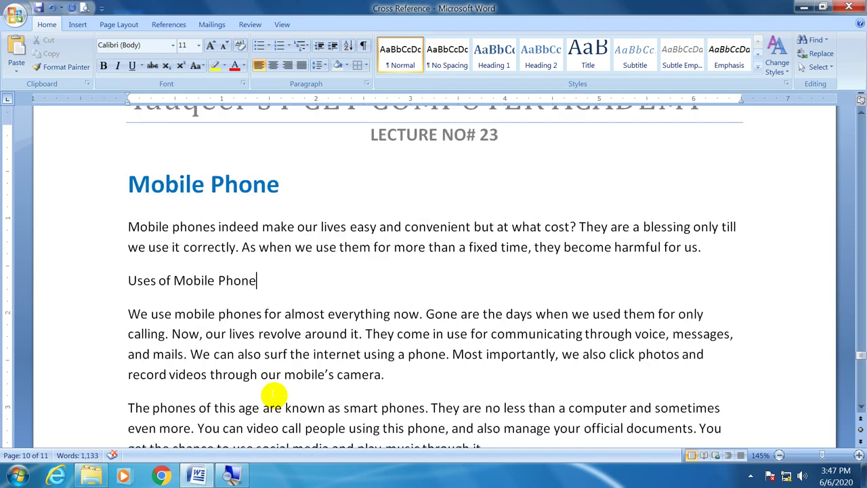
scroll(273, 393, up, 5)
scroll(273, 393, up, 10)
scroll(273, 393, up, 5)
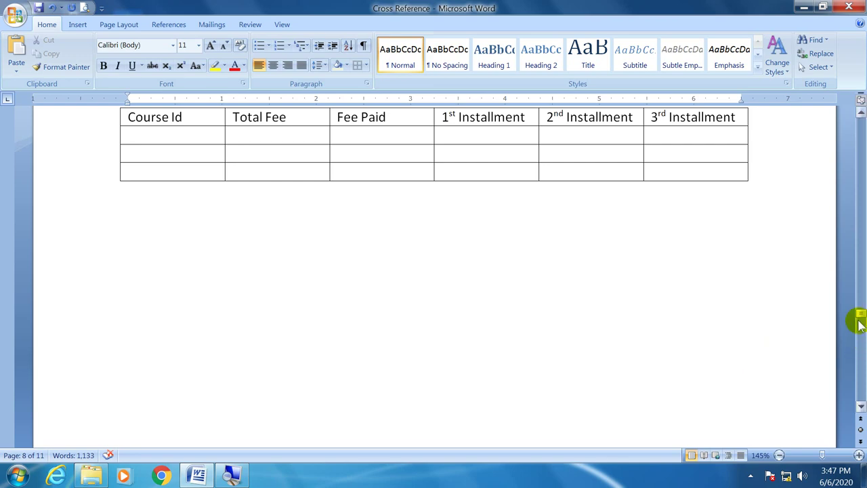
drag(859, 317, 859, 139)
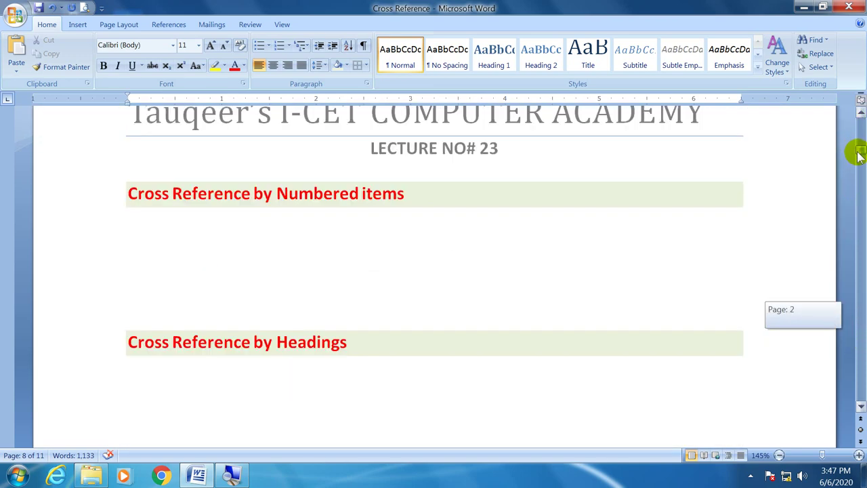
drag(858, 139, 858, 152)
Put the cursor on the empty line below 'Cross Reference by Numbered items', then show Insert.
click(244, 249)
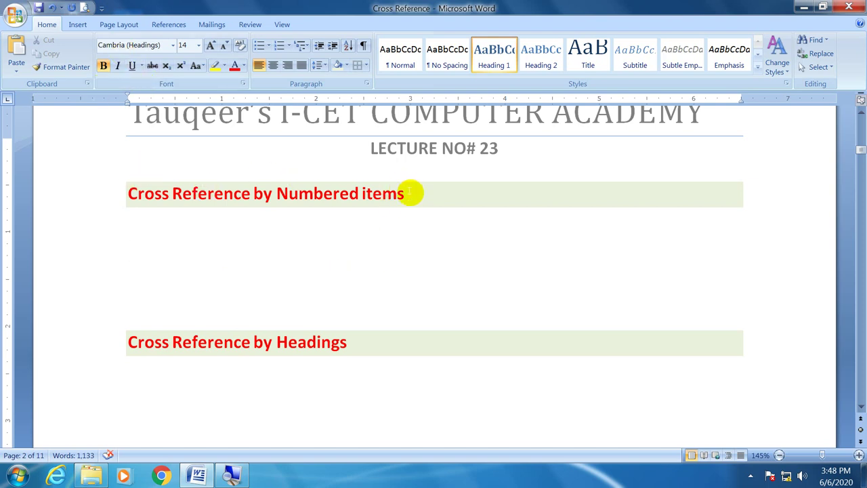
drag(405, 193, 321, 194)
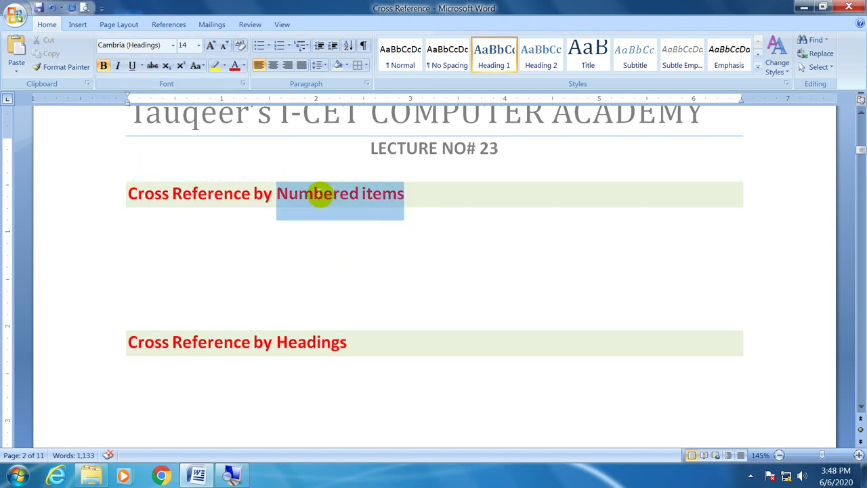
click(147, 219)
click(153, 236)
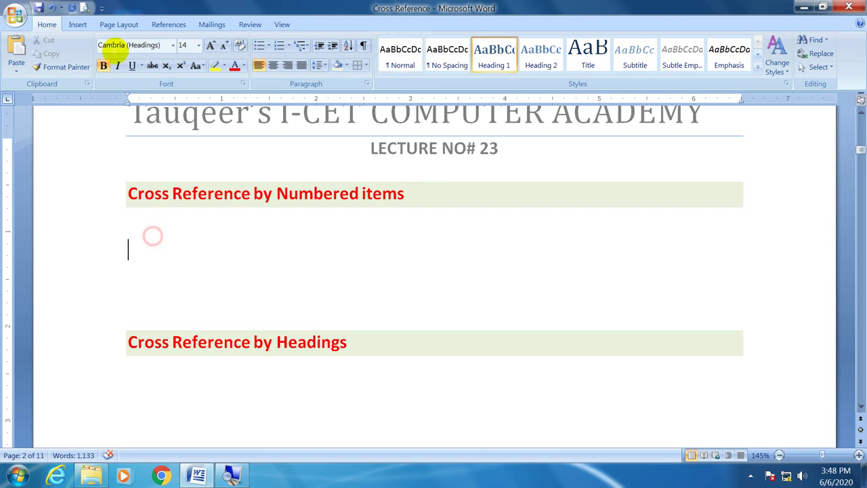
click(169, 24)
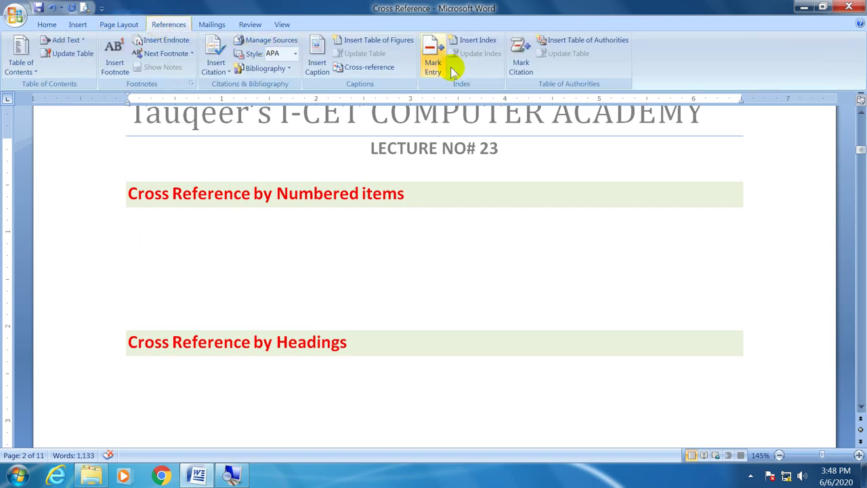
click(87, 28)
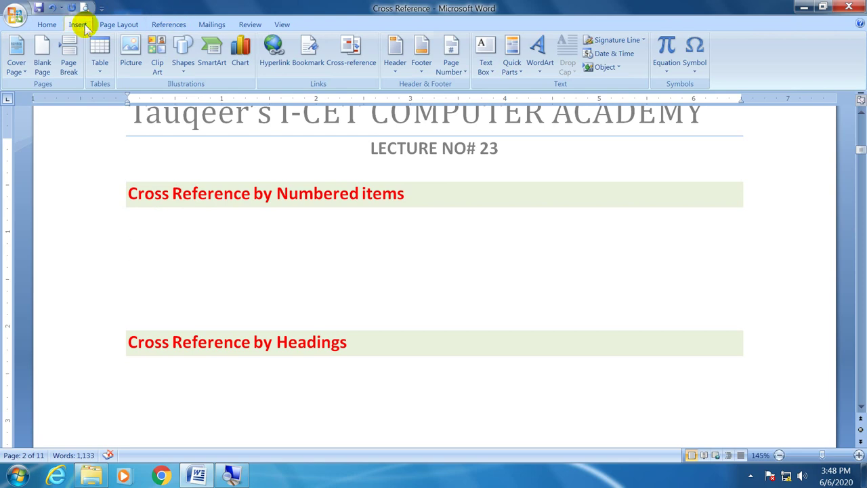
Open Cross-reference, set type Numbered item, and select '1. Introduction to Ms Word'.
click(350, 73)
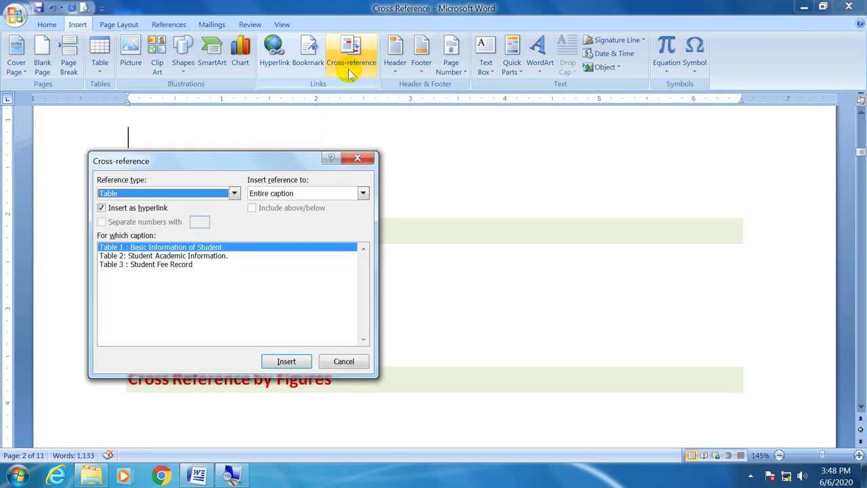
drag(231, 165, 302, 146)
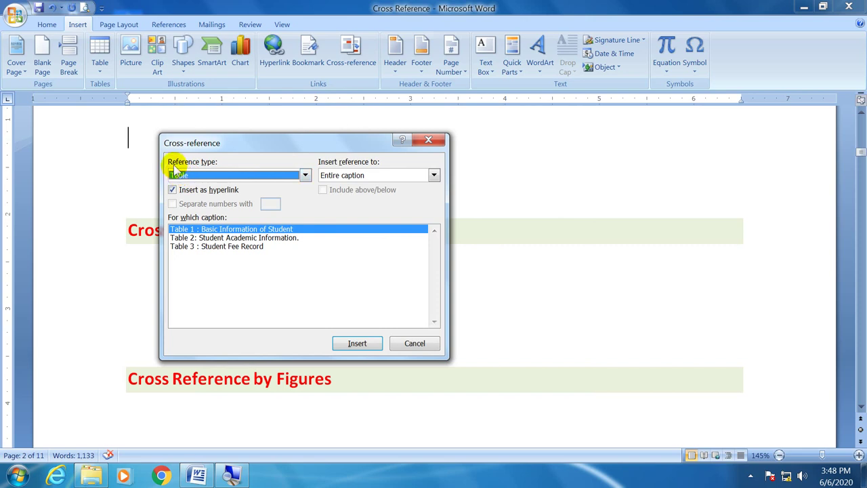
click(306, 175)
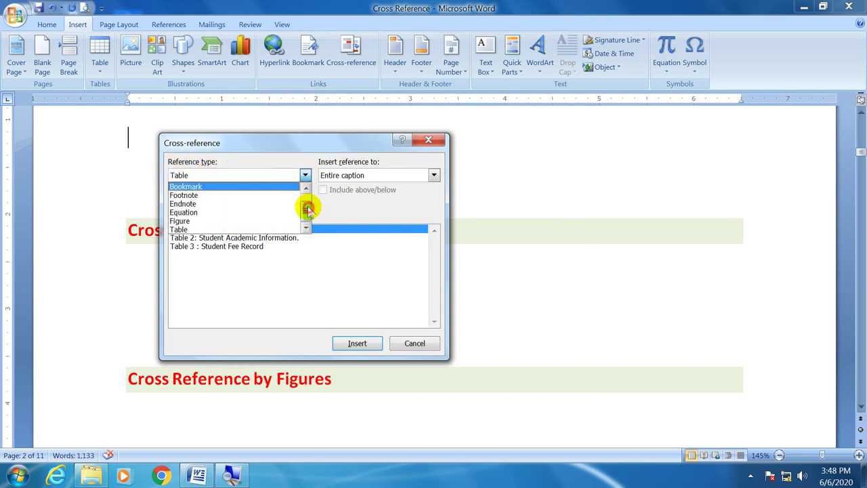
drag(304, 208, 304, 194)
click(270, 187)
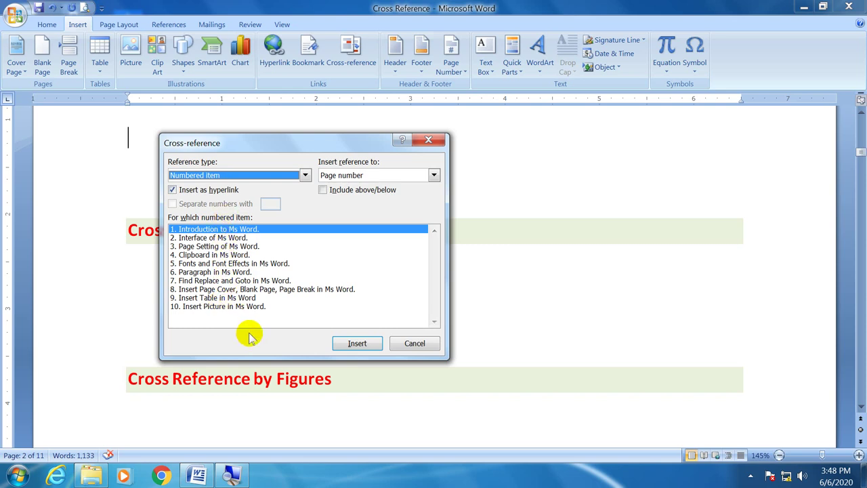
click(213, 230)
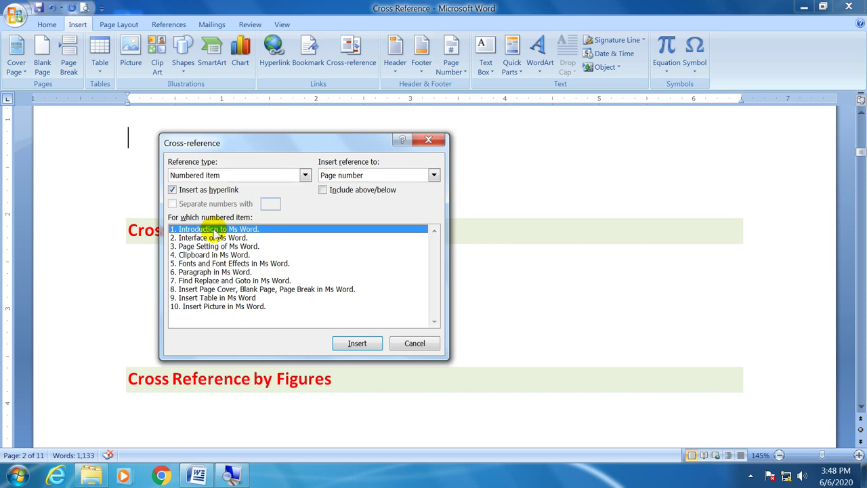
Insert the page-number reference '3' to Introduction to Ms Word, keeping item 1 selected.
click(353, 344)
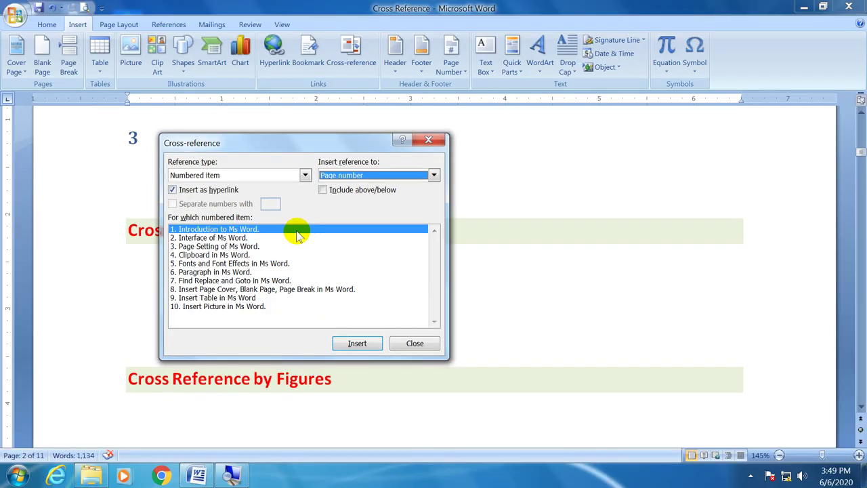
mouse_move(273, 151)
mouse_down()
mouse_move(429, 162)
mouse_move(303, 165)
mouse_up()
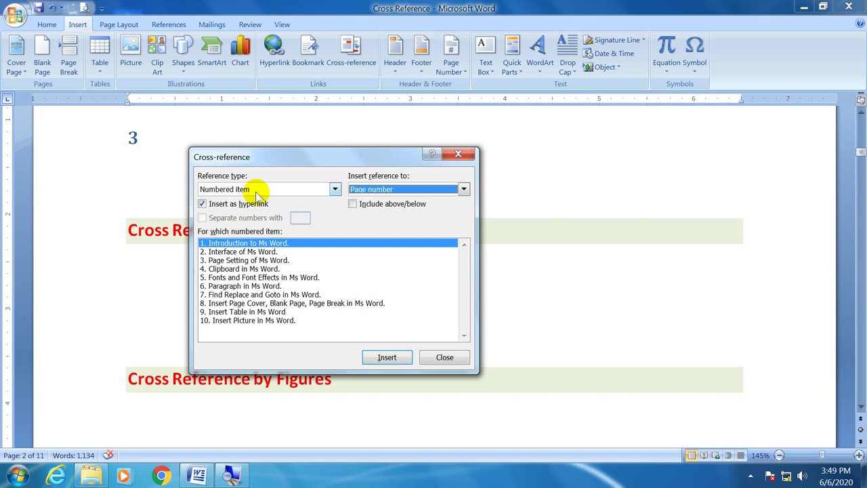
click(251, 252)
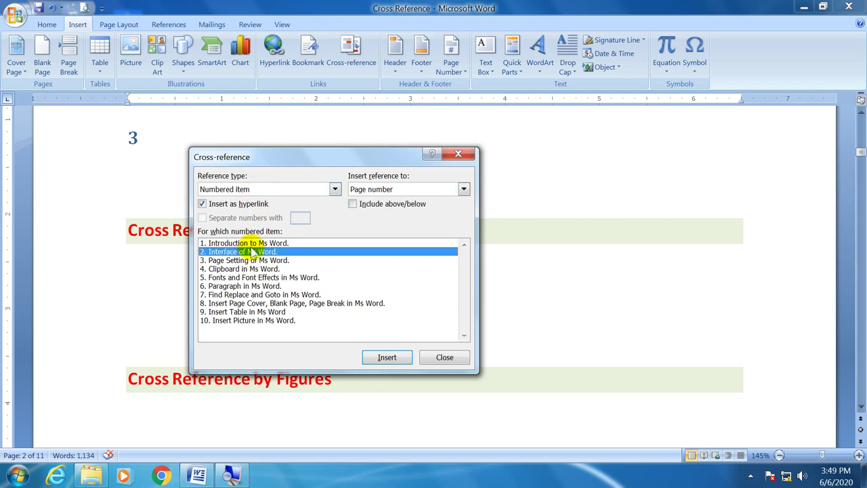
click(254, 242)
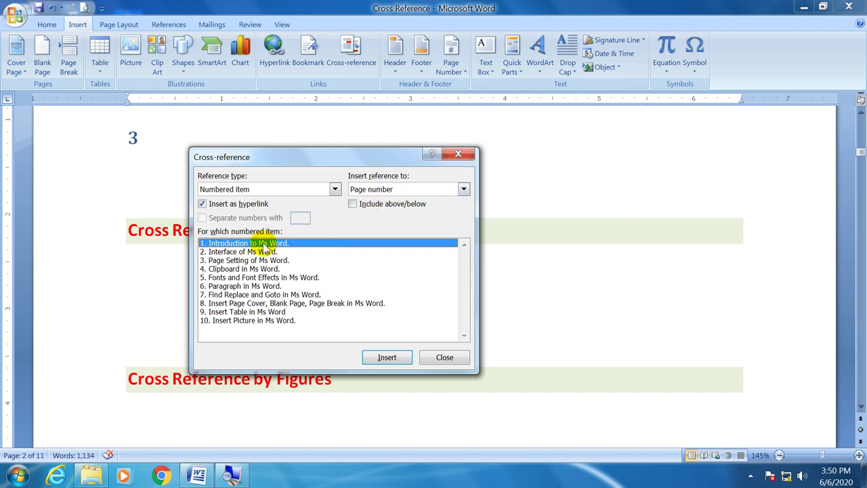
Insert a hyperlinked Paragraph text cross-reference to numbered item 1, 'Introduction to Ms Word.'.
click(354, 189)
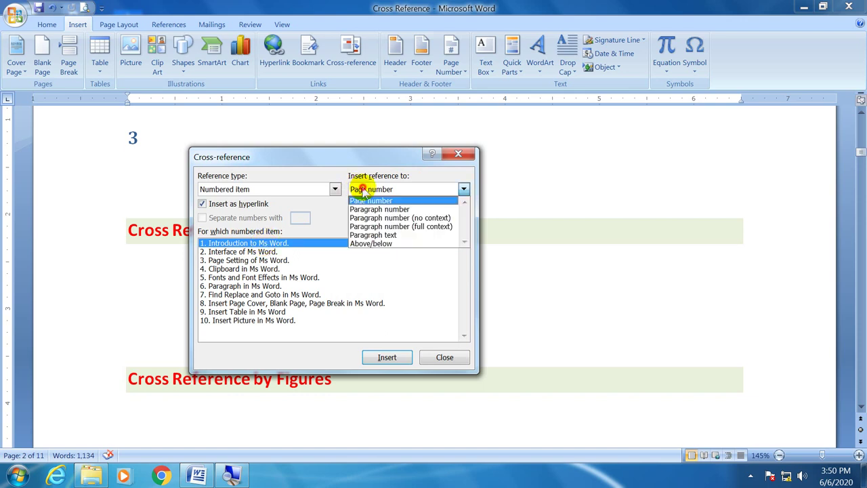
click(366, 210)
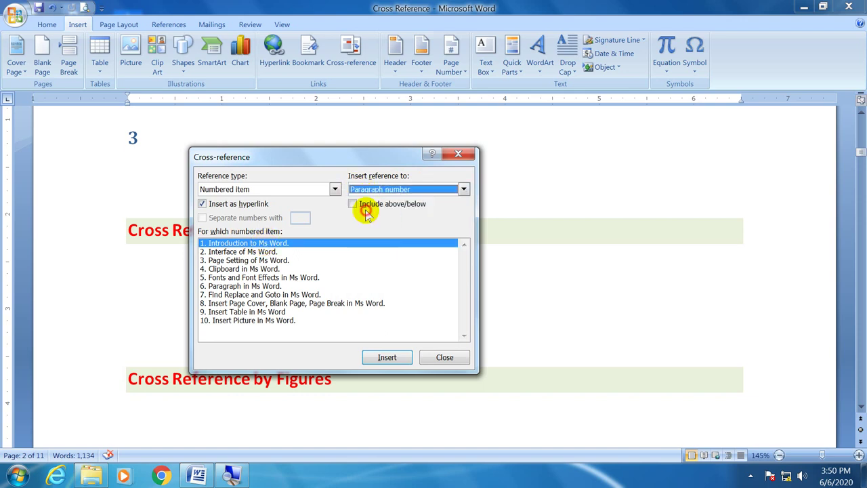
click(364, 189)
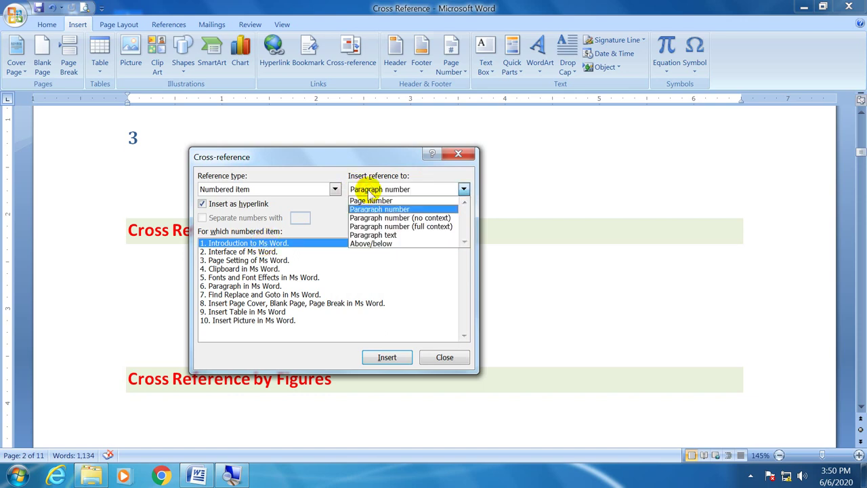
click(370, 238)
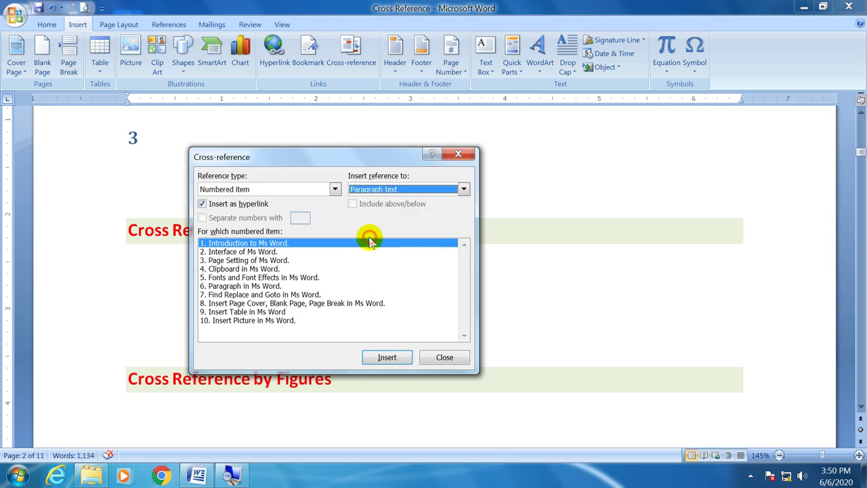
click(390, 192)
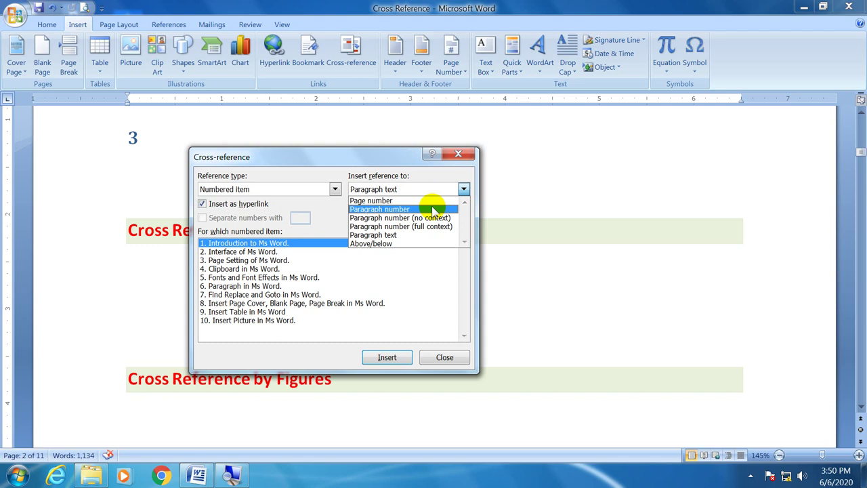
click(376, 234)
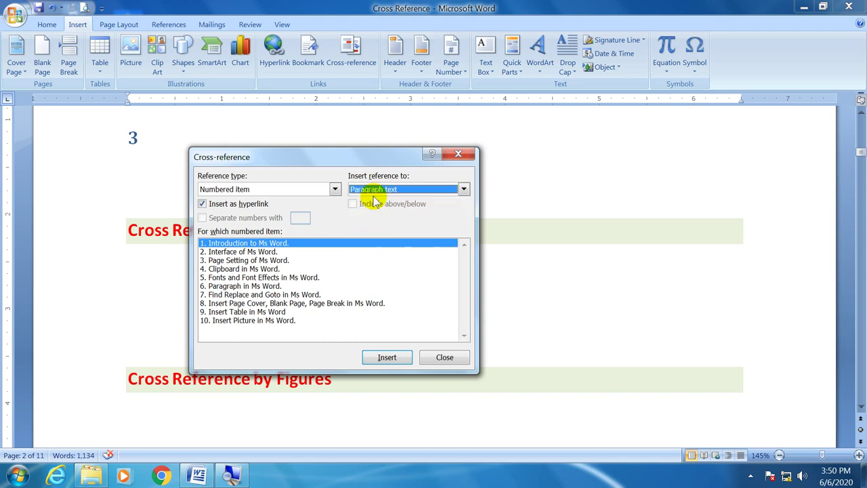
click(245, 206)
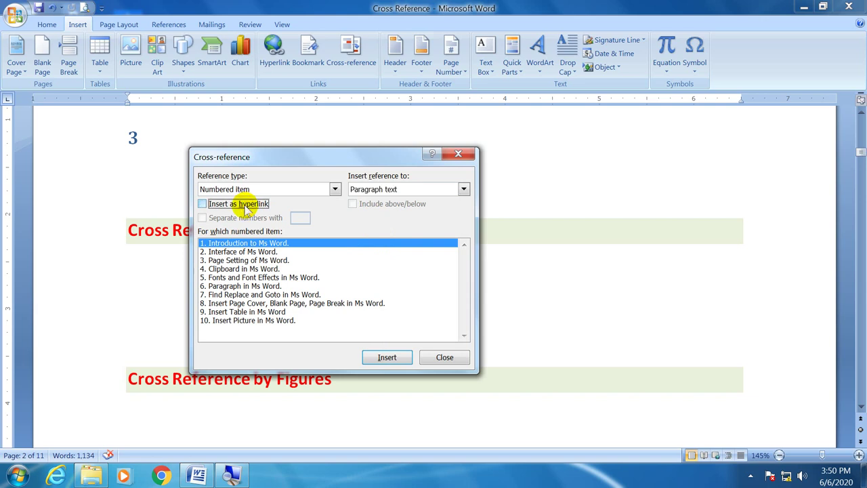
click(389, 359)
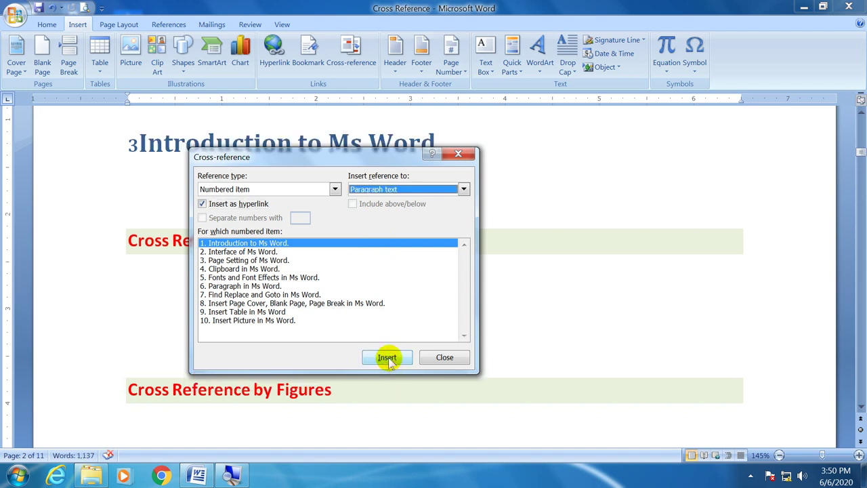
click(445, 359)
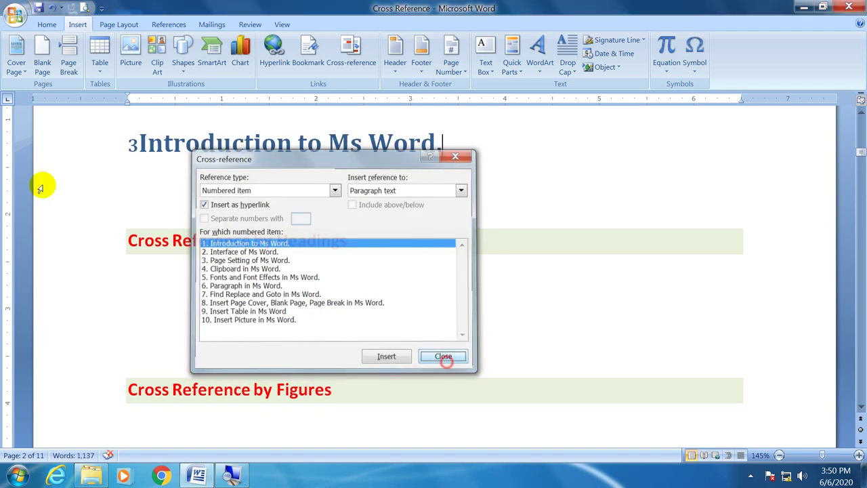
Delete the stray 3 before the reference and add an empty line after it.
click(142, 145)
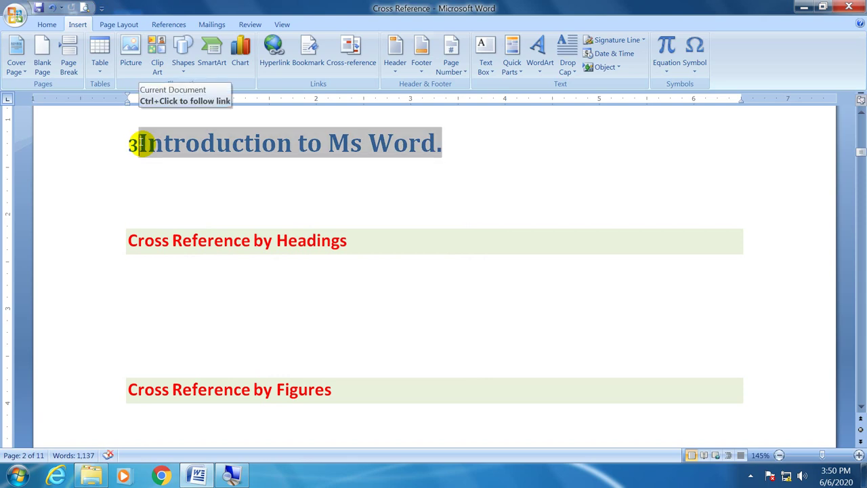
key(shift+Left)
key(Delete)
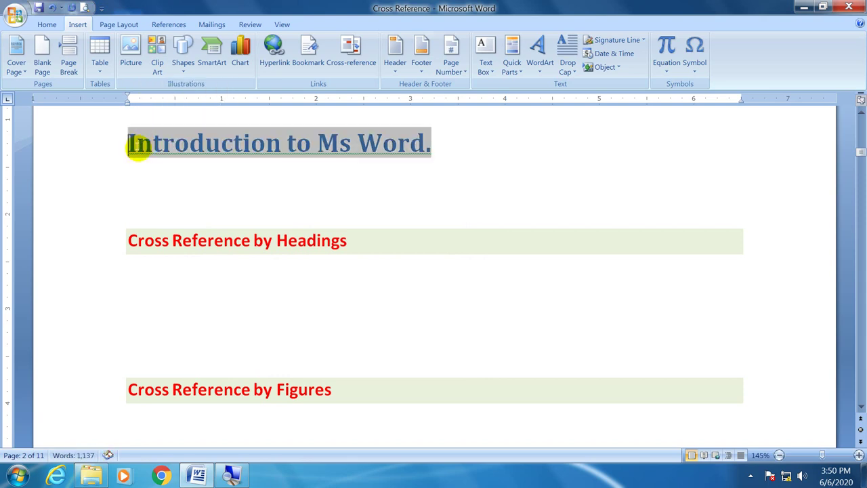
click(468, 160)
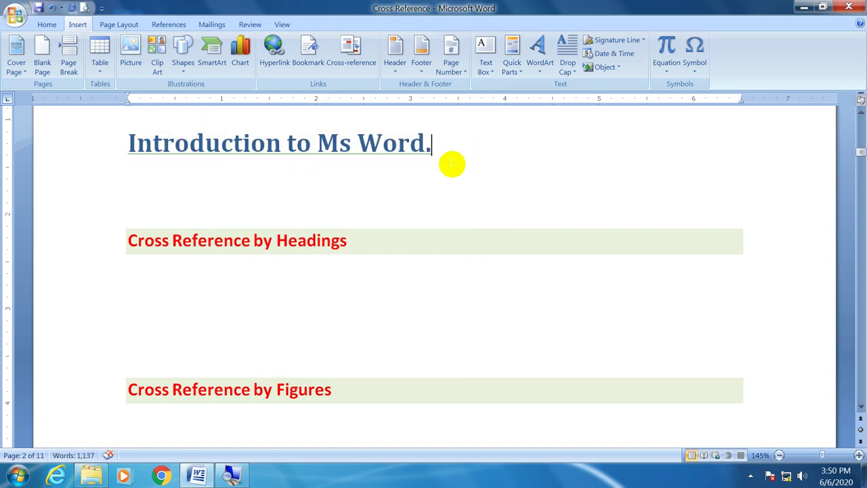
key(Return)
Insert a paragraph-text cross-reference to item 9, 'Insert Table in Ms Word'.
scroll(376, 210, up, 2)
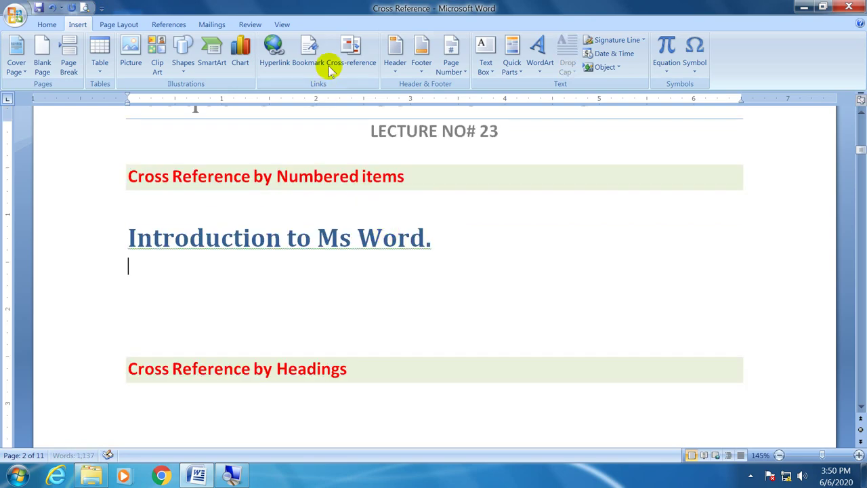
click(352, 47)
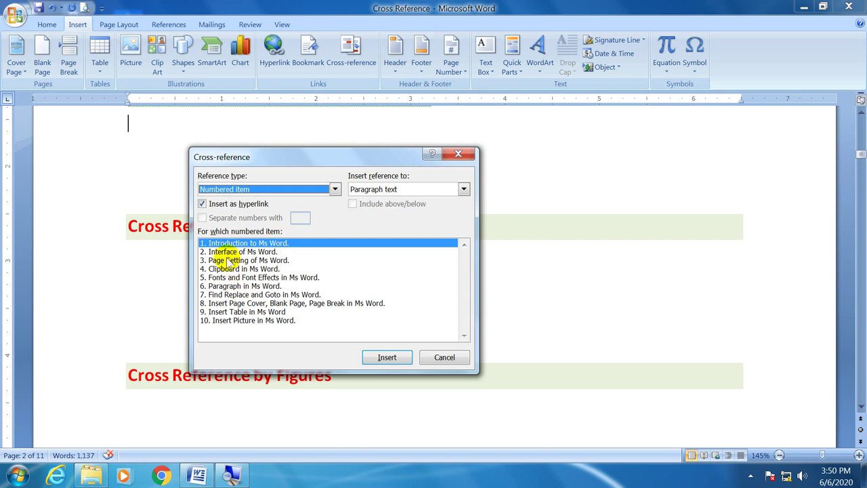
click(231, 313)
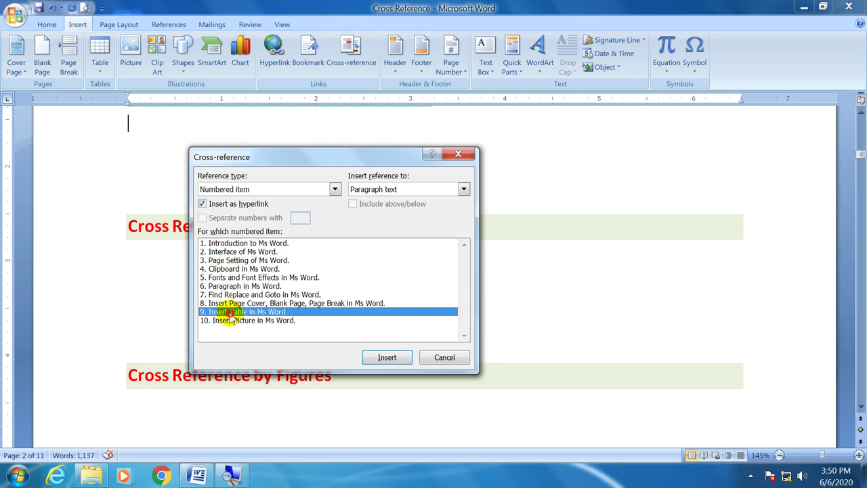
click(387, 359)
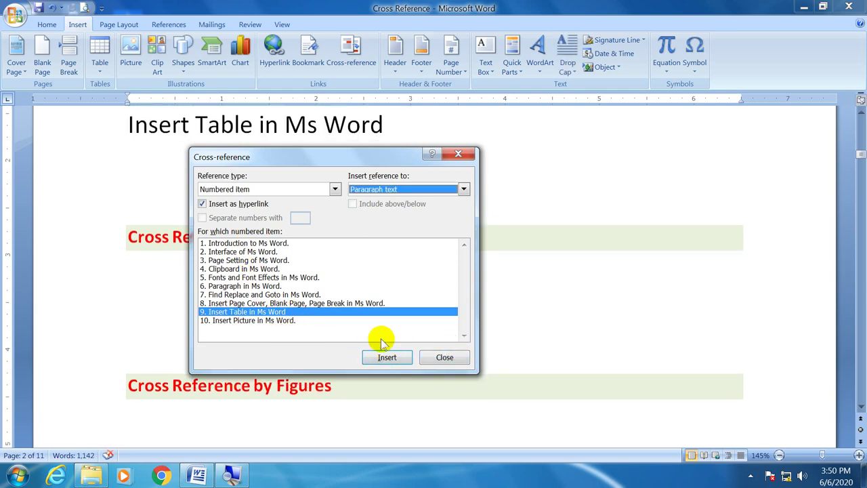
click(444, 357)
Tab across after 'Introduction to Ms Word.' and insert its page number 3 as a cross-reference.
scroll(397, 287, up, 5)
click(454, 280)
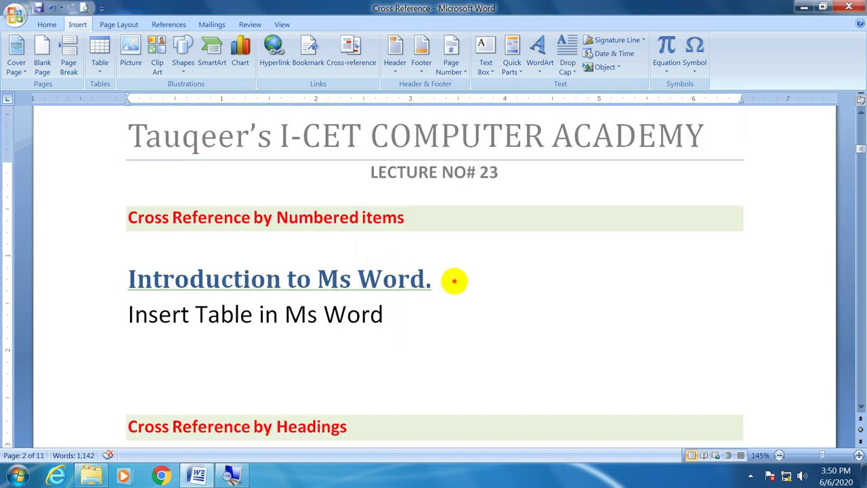
key(Tab)
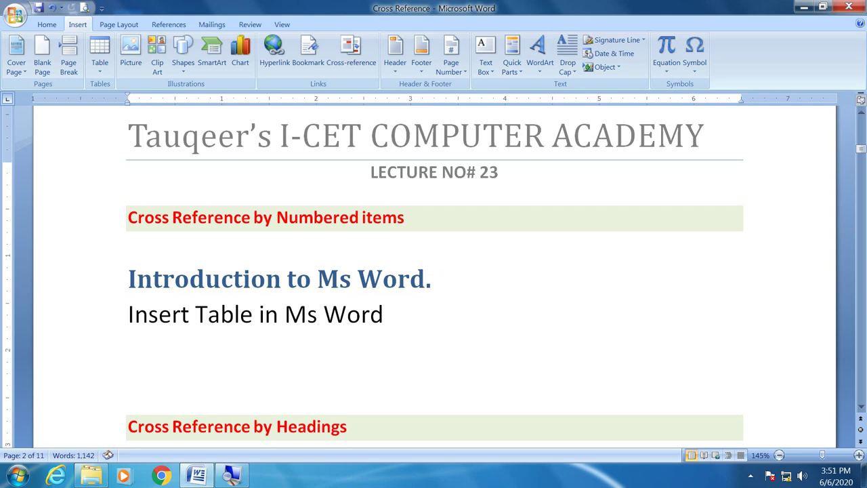
key(Tab)
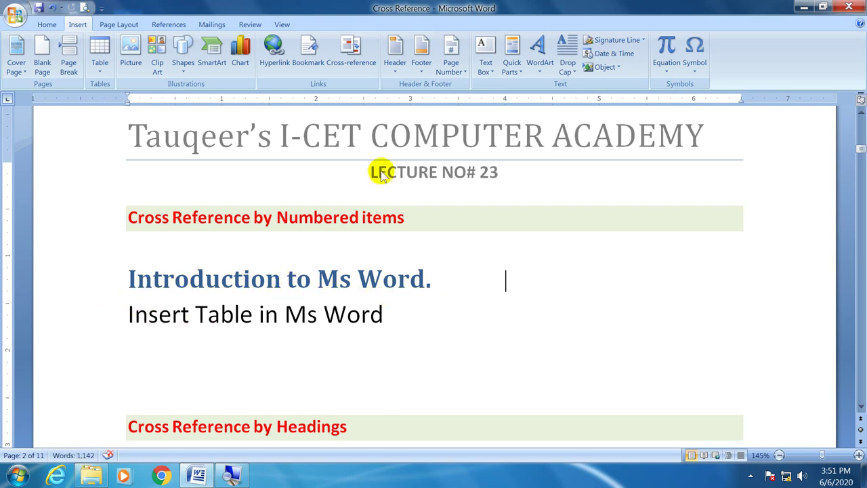
click(350, 53)
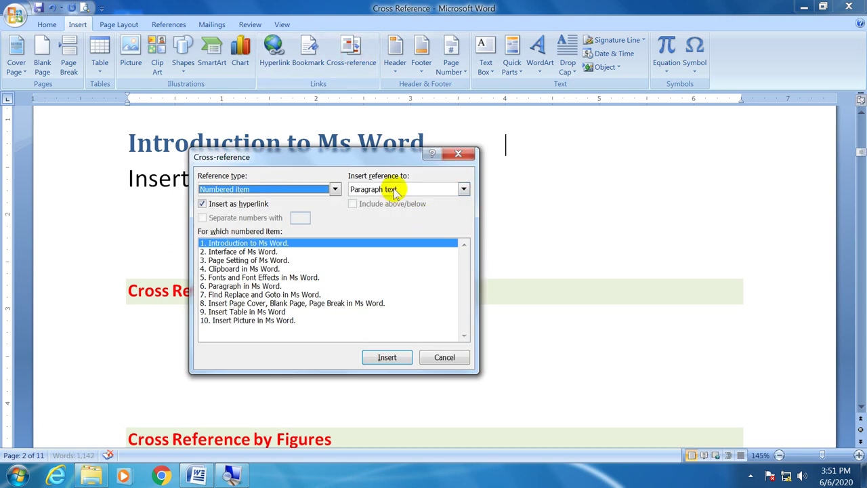
click(234, 244)
click(416, 191)
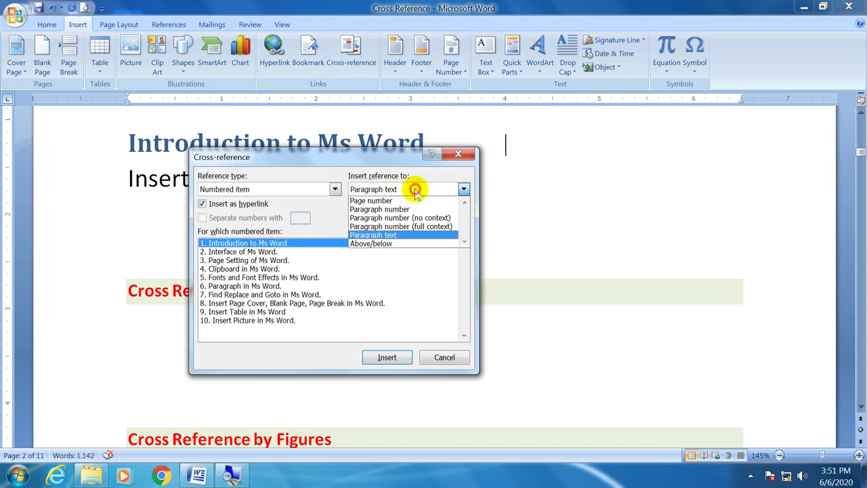
click(401, 200)
click(404, 361)
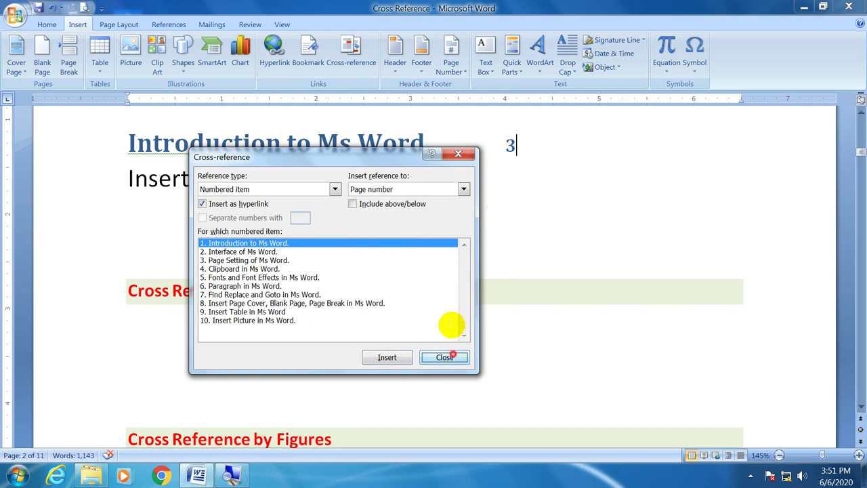
click(446, 357)
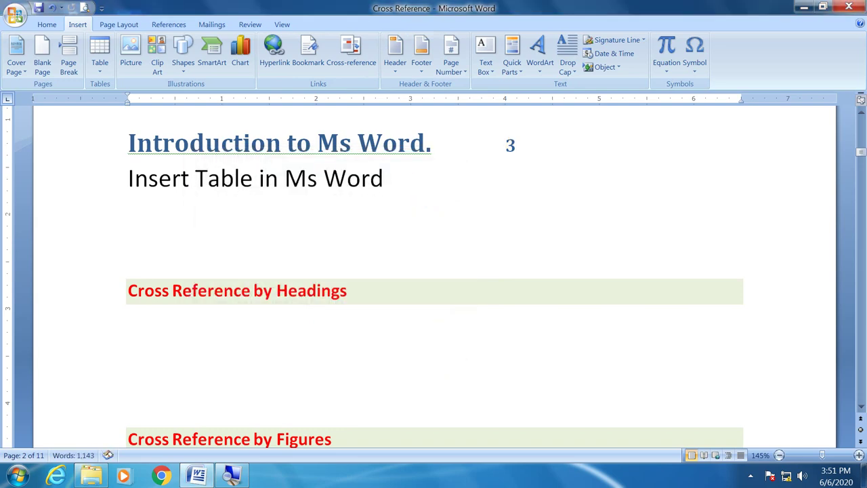
Insert the page number 4 cross-reference for item 9, 'Insert Table in Ms Word'.
click(351, 54)
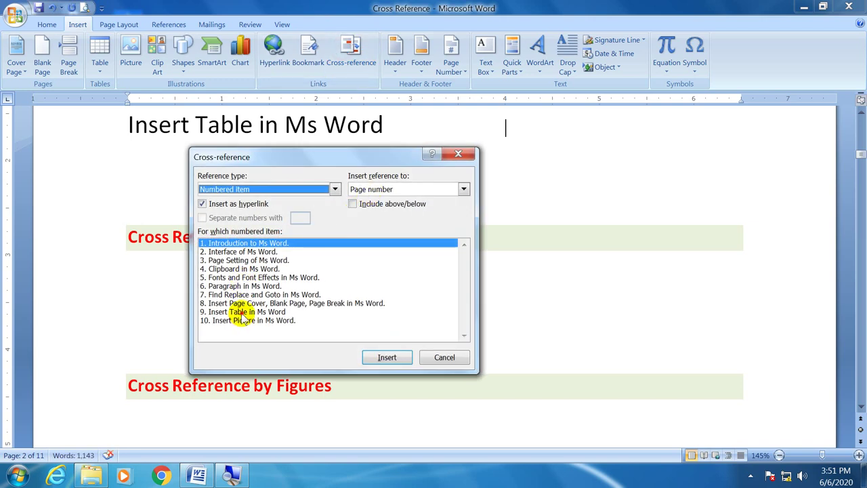
click(243, 312)
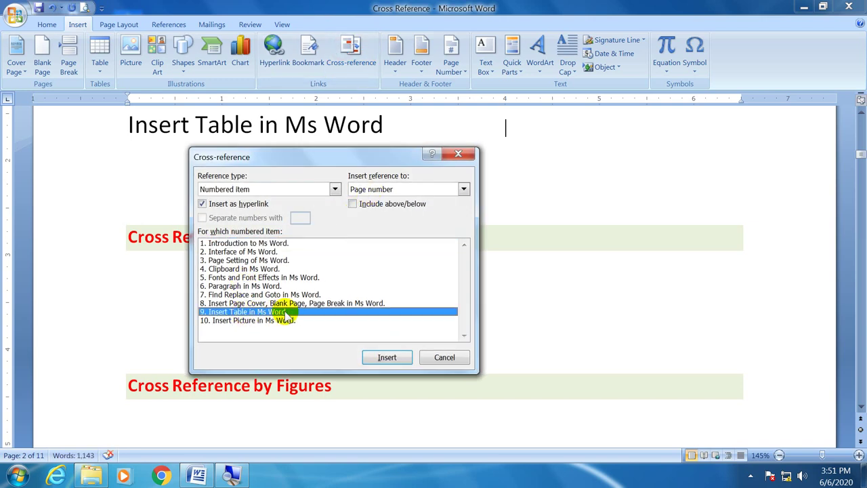
click(377, 355)
click(447, 356)
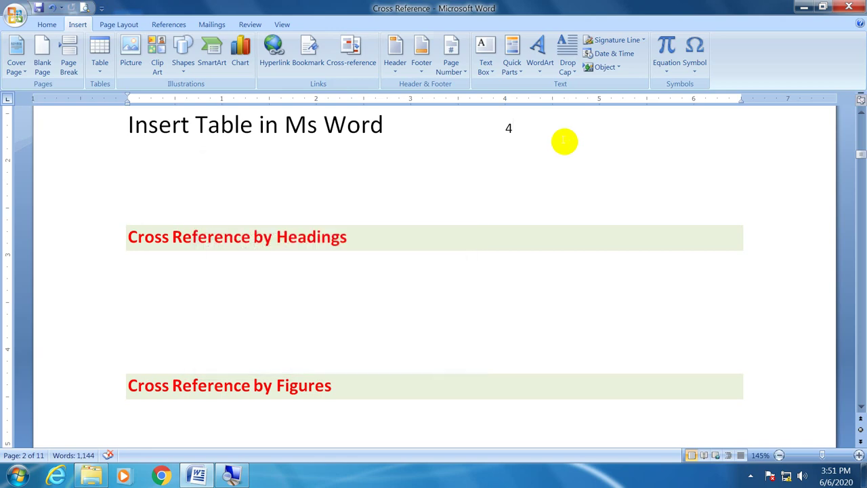
scroll(518, 246, up, 3)
double_click(509, 271)
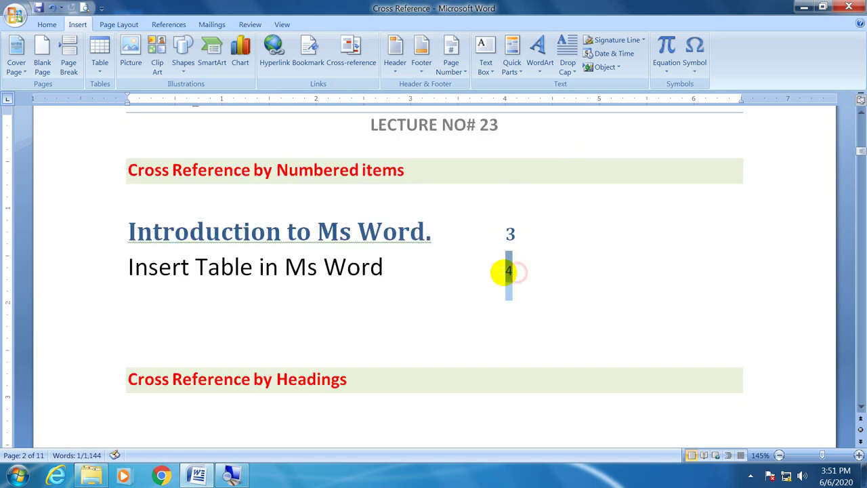
click(535, 275)
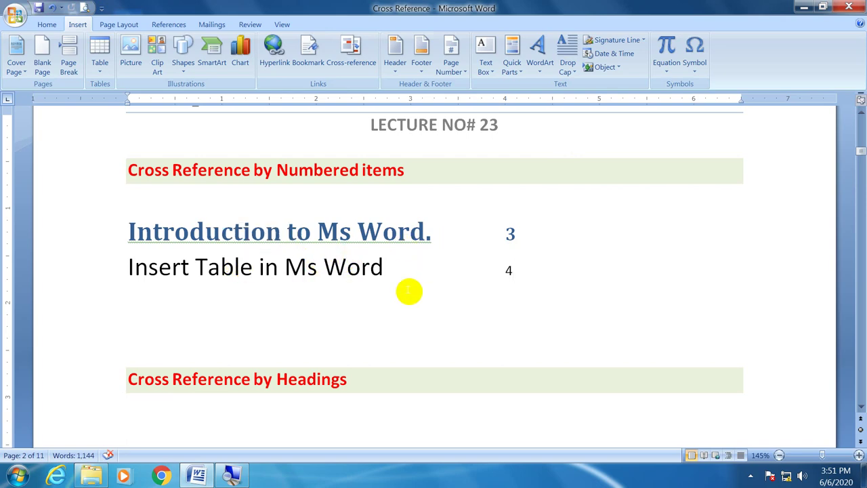
Remove the empty line below 'Insert Table in Ms Word'.
scroll(410, 291, down, 3)
scroll(409, 291, up, 3)
click(150, 330)
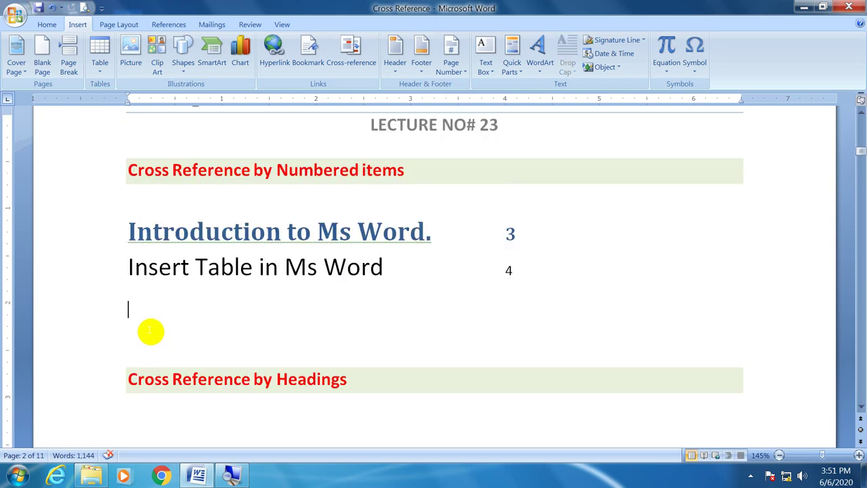
key(Delete)
click(145, 386)
scroll(145, 387, down, 3)
scroll(147, 390, up, 2)
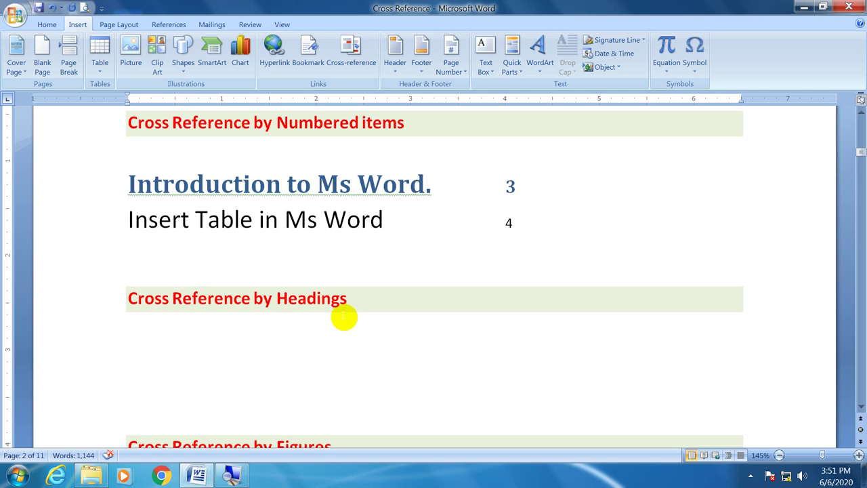
Insert a Heading text cross-reference to the Village life heading.
click(350, 50)
click(264, 189)
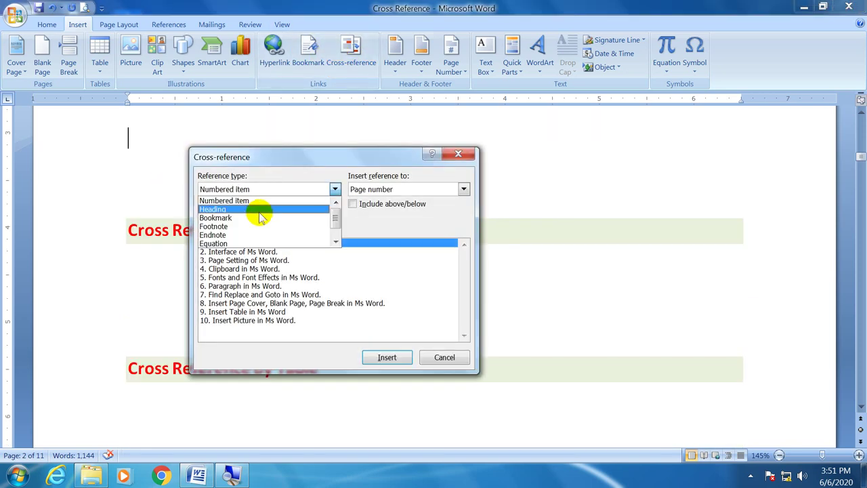
click(261, 210)
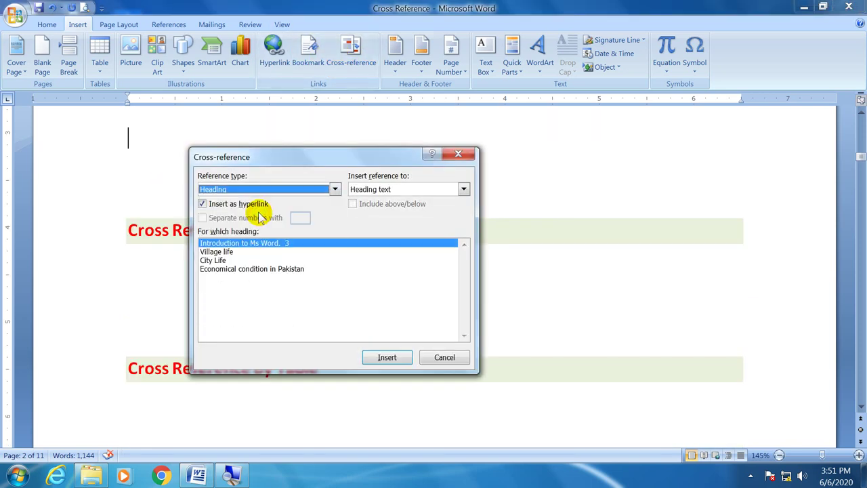
click(411, 191)
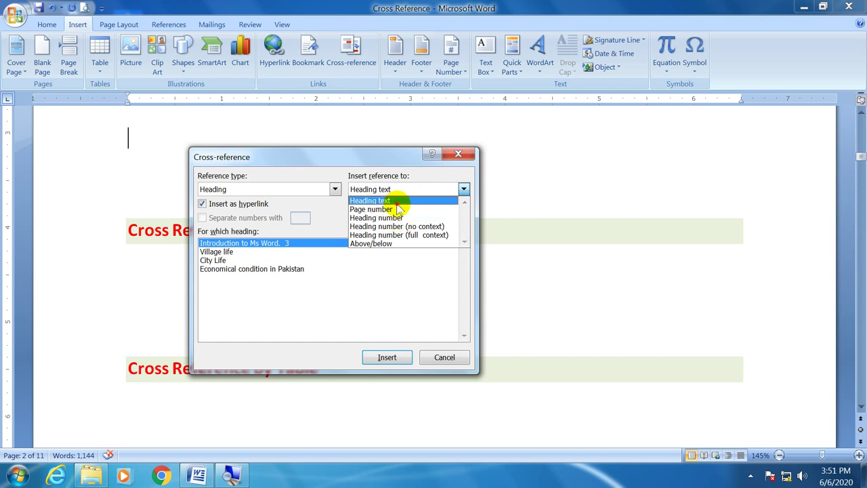
click(398, 200)
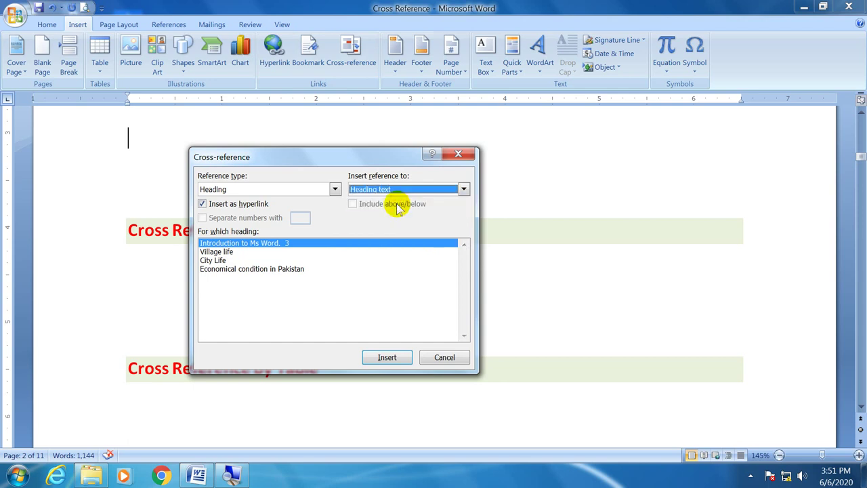
click(217, 253)
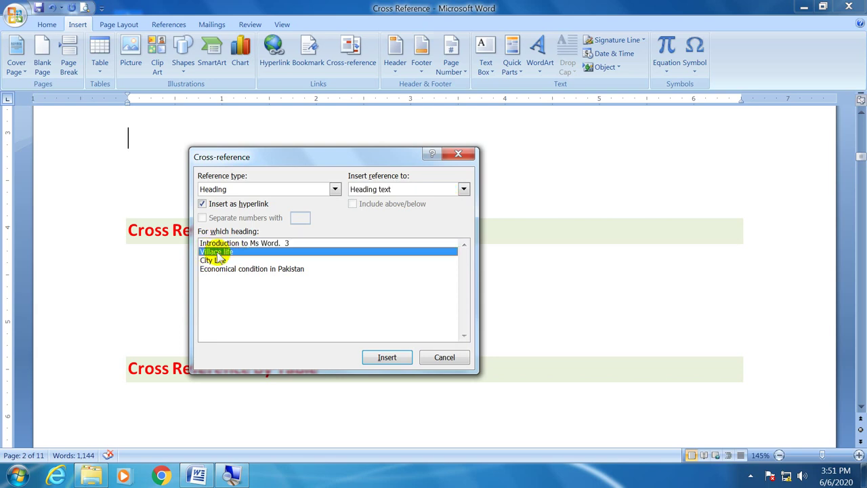
click(384, 359)
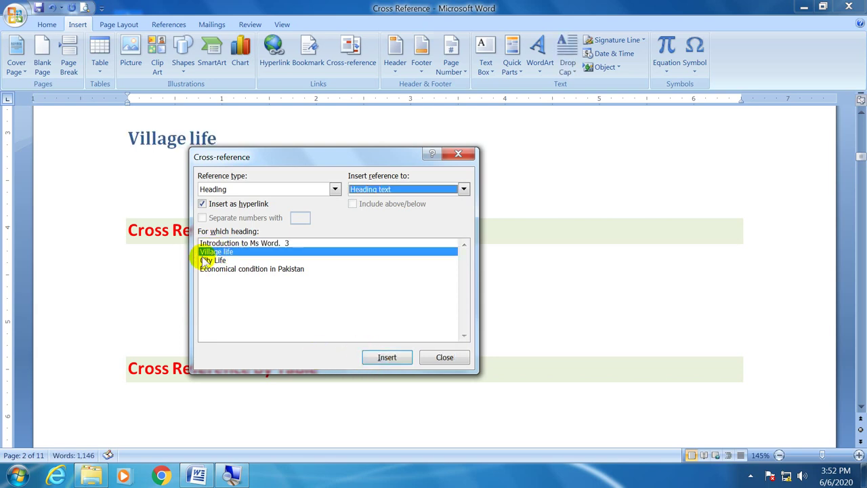
click(205, 260)
click(385, 355)
click(439, 354)
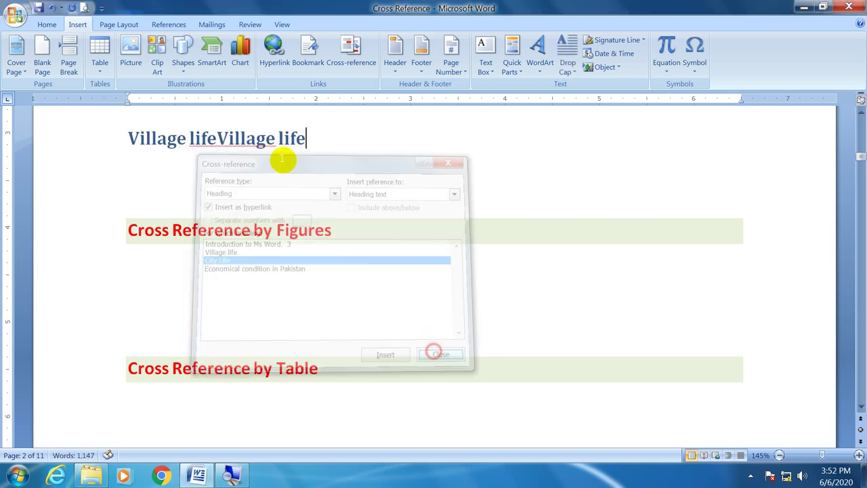
Delete the duplicate Village life reference and insert a City Life heading reference.
click(217, 139)
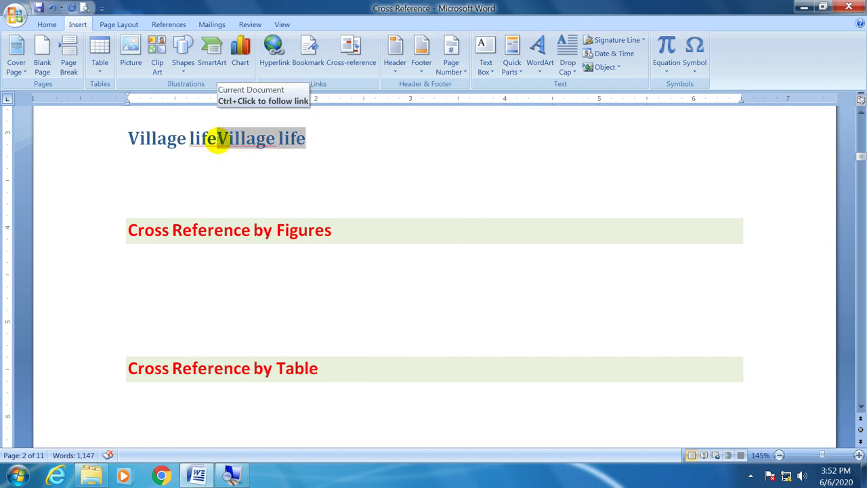
key(shift+End)
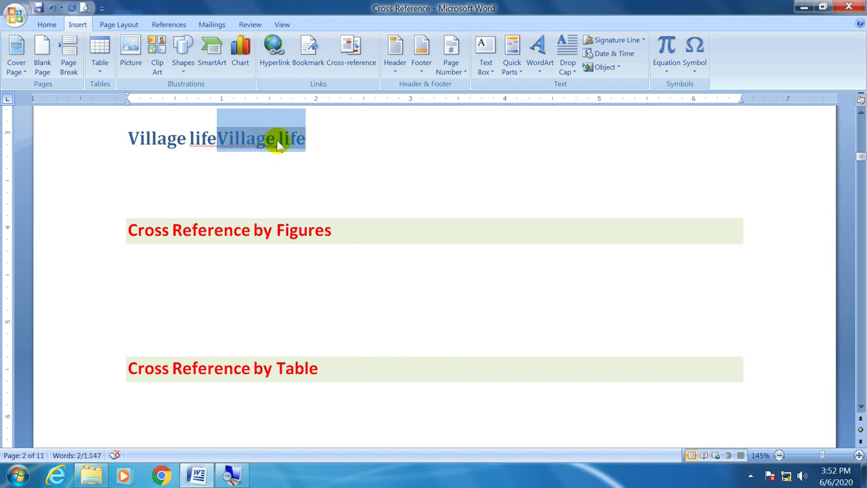
key(Delete)
click(353, 68)
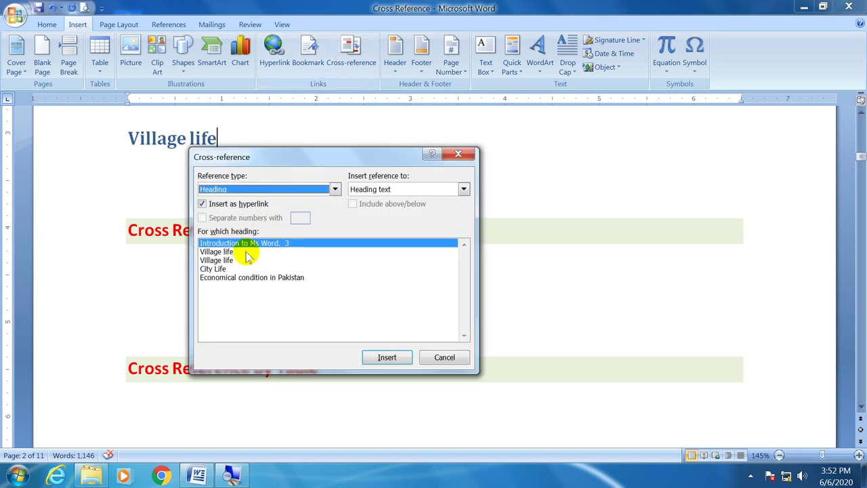
click(214, 268)
click(387, 357)
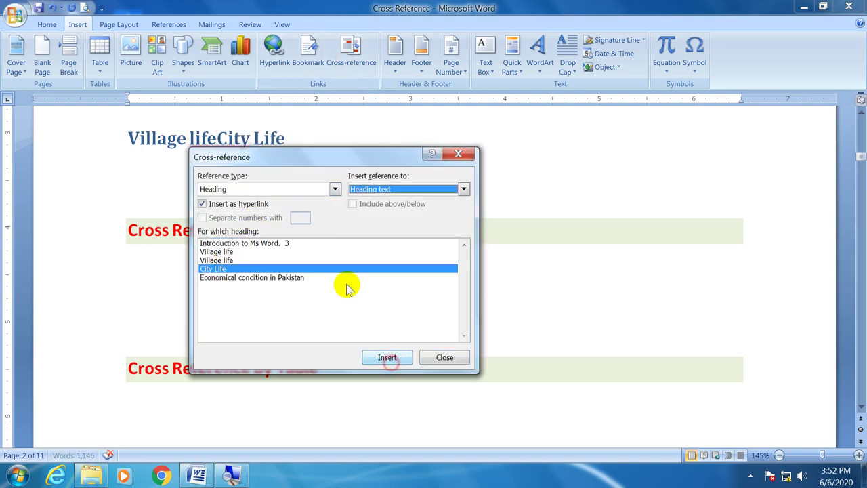
click(444, 356)
Put City Life on its own line and delete the empty lines around the headings references.
click(218, 139)
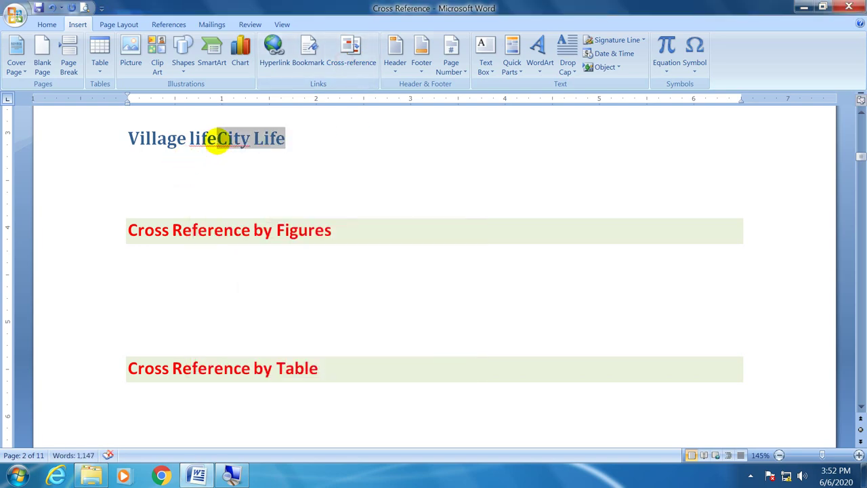
key(Return)
key(End)
scroll(203, 278, up, 2)
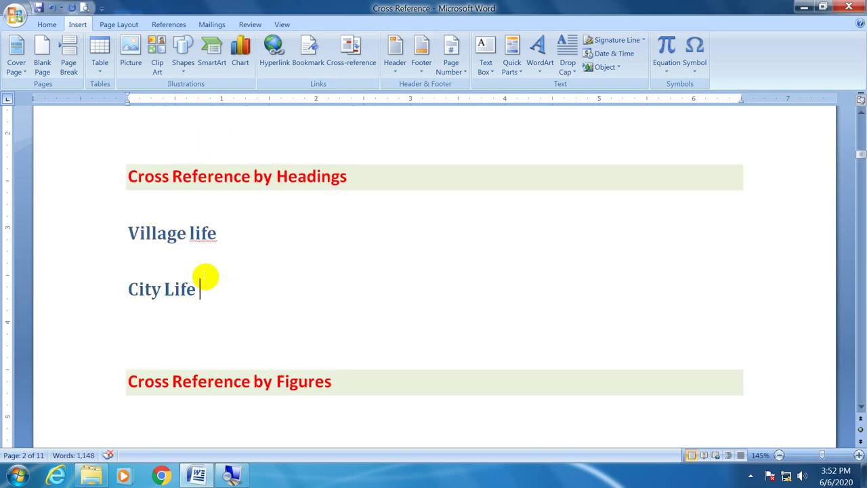
scroll(203, 280, up, 6)
scroll(205, 276, down, 3)
click(151, 285)
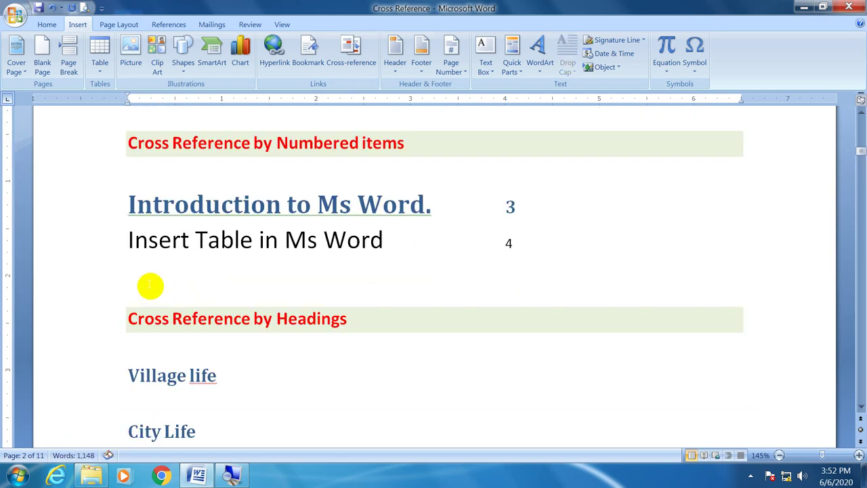
key(Delete)
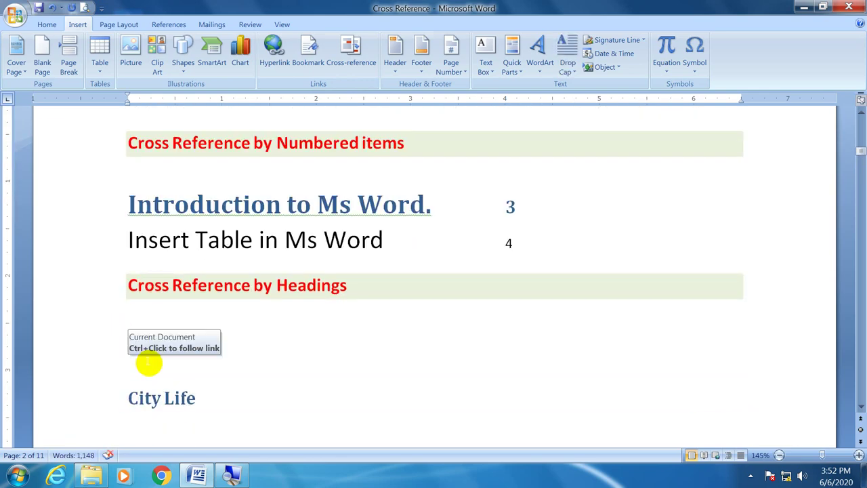
scroll(145, 359, down, 3)
click(134, 306)
key(Delete)
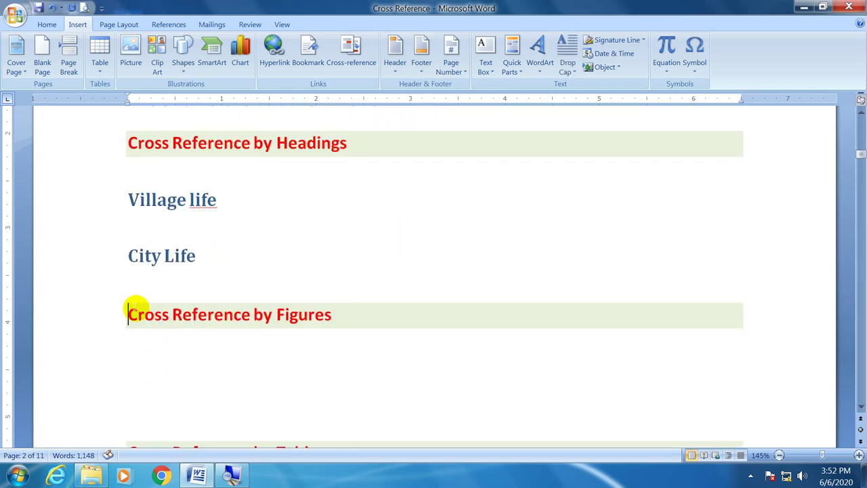
scroll(326, 231, down, 2)
Insert Figure cross-references to 'Figure 1: Inflation in Pakistan' and 'Figure 2 : Graph of Economy'.
scroll(319, 230, down, 1)
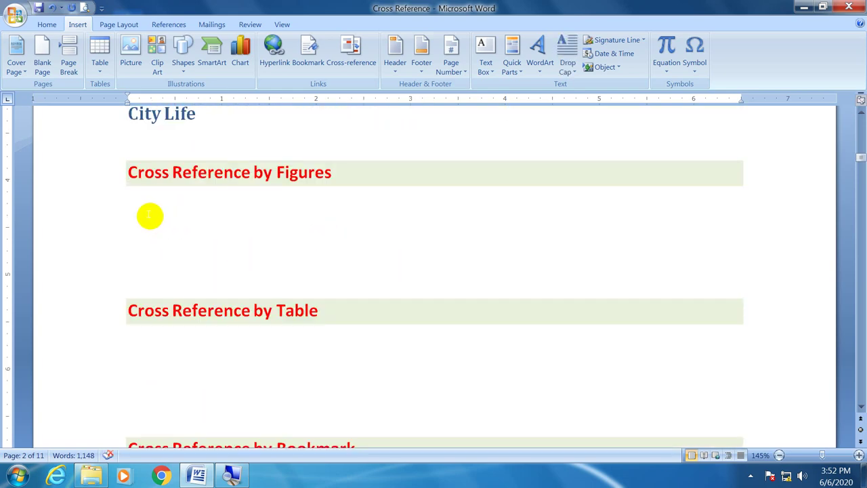
click(153, 216)
click(350, 51)
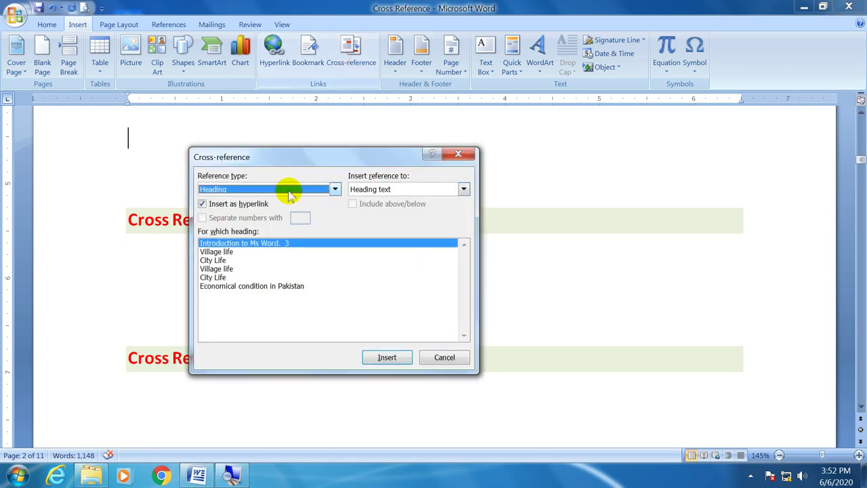
click(238, 191)
click(236, 243)
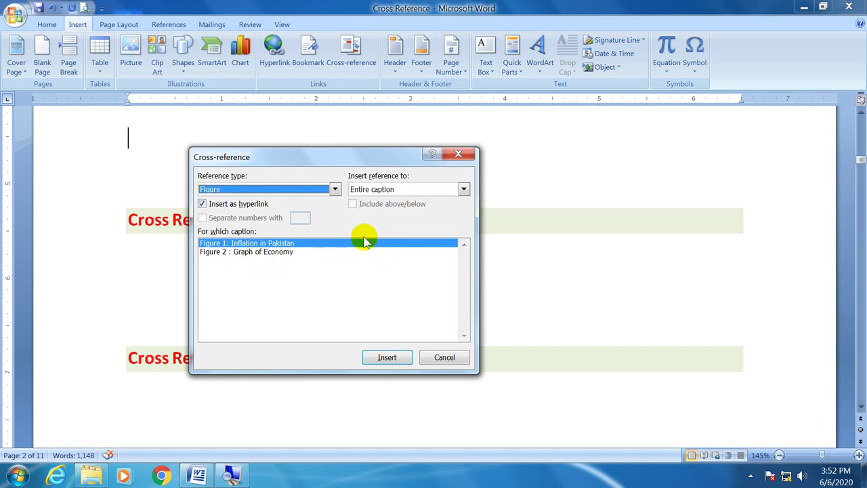
click(229, 244)
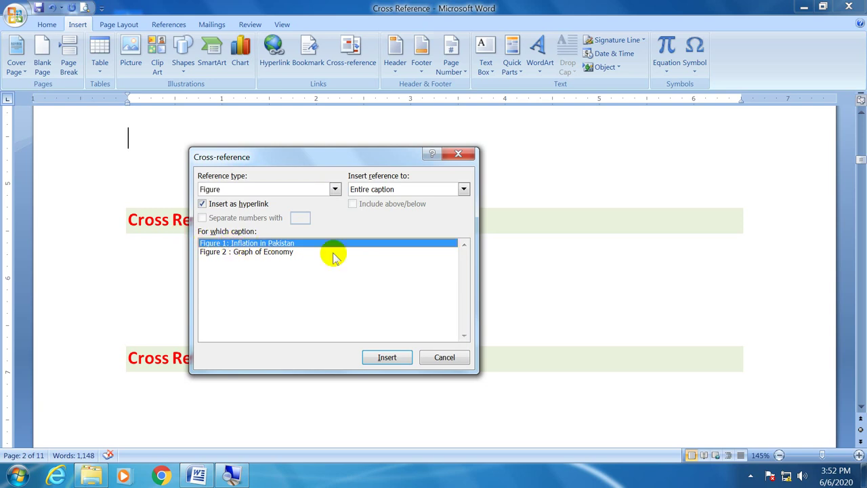
click(392, 359)
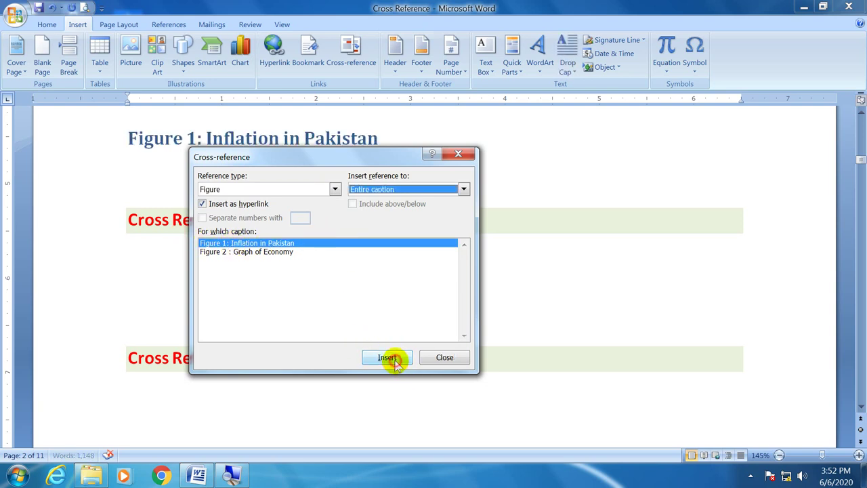
click(265, 252)
click(378, 361)
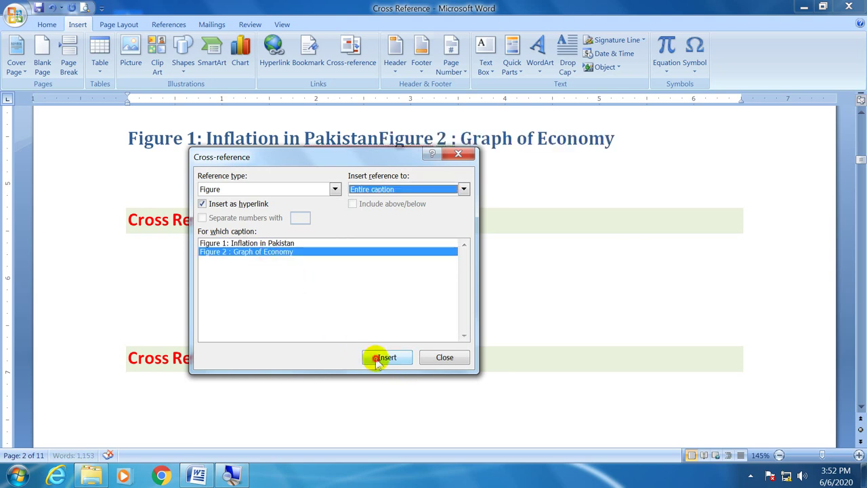
click(441, 360)
Move the Figure 2 reference onto its own line and remove the blank line below it.
click(380, 137)
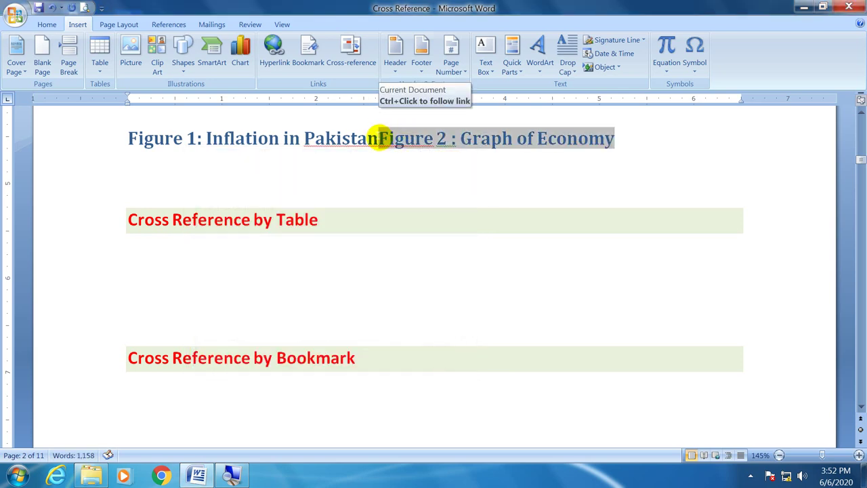
key(Return)
click(397, 140)
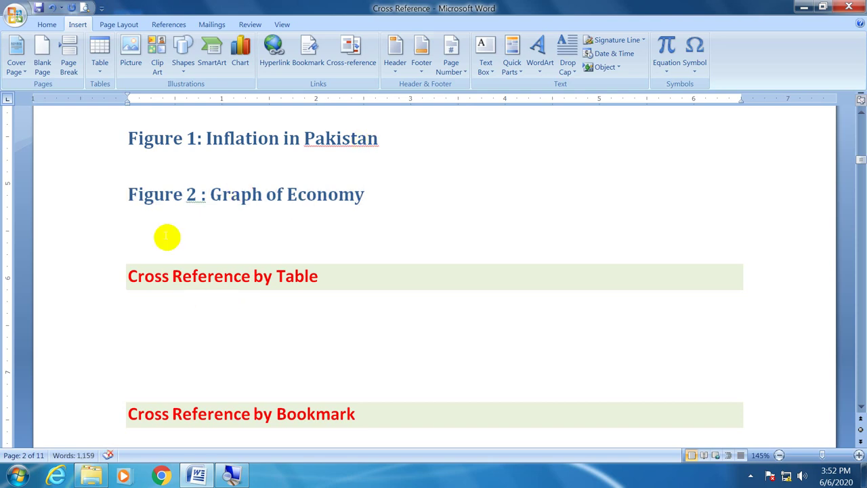
click(169, 235)
key(BackSpace)
key(BackSpace)
Insert Table caption cross-references to Table 1, Table 2 and Table 3.
click(152, 289)
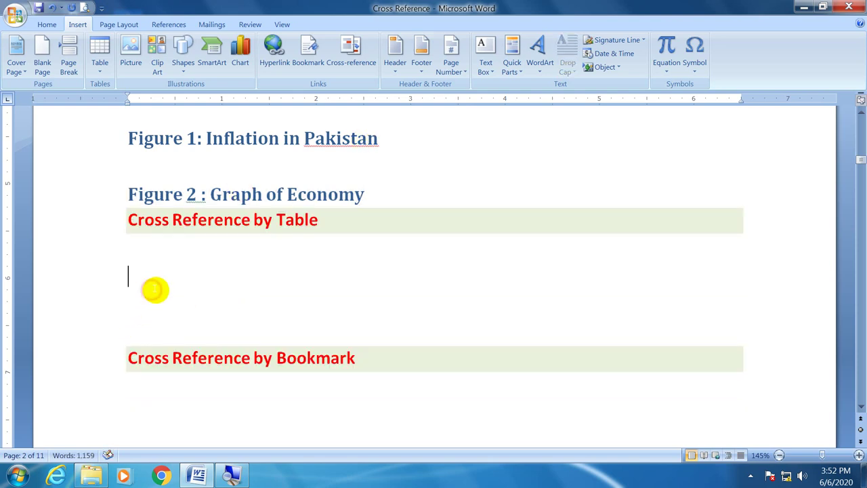
click(349, 49)
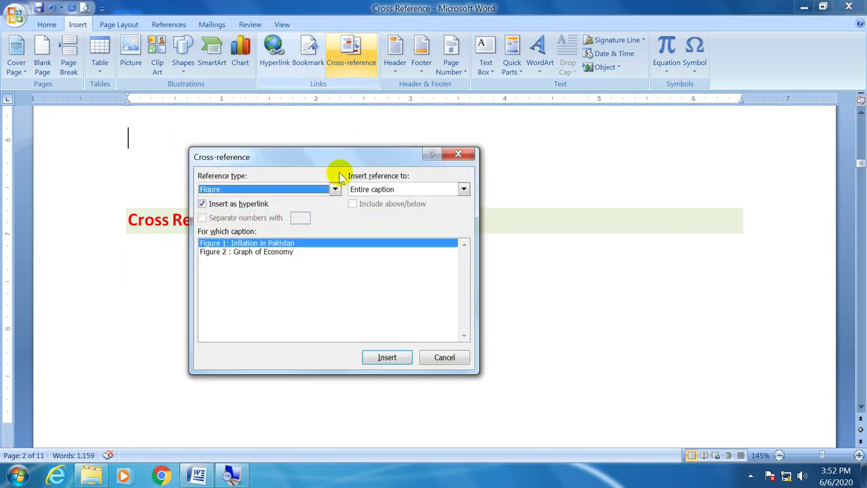
click(294, 187)
click(290, 243)
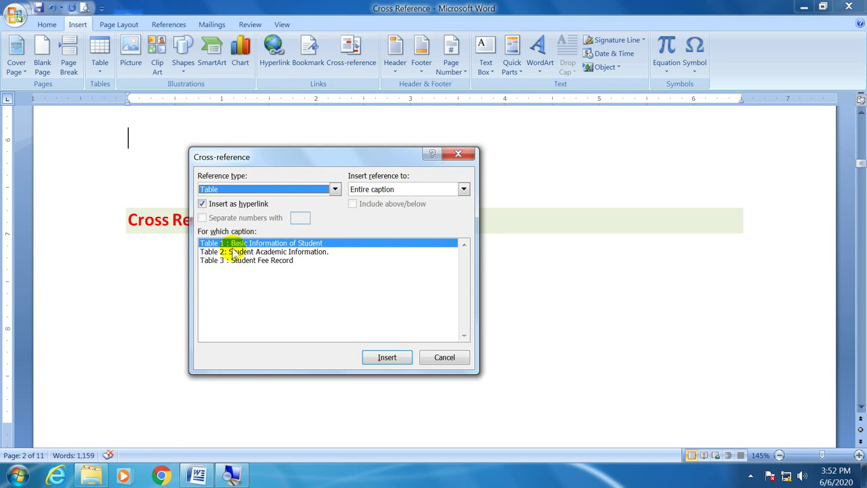
click(384, 356)
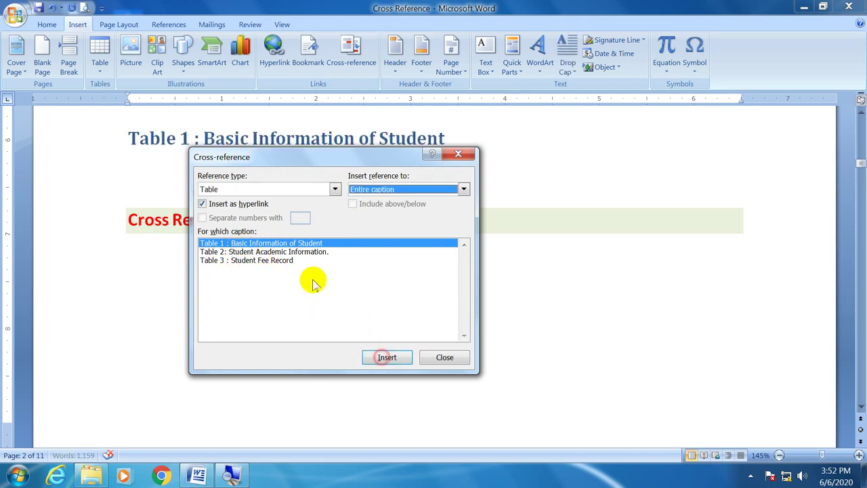
click(302, 251)
click(365, 359)
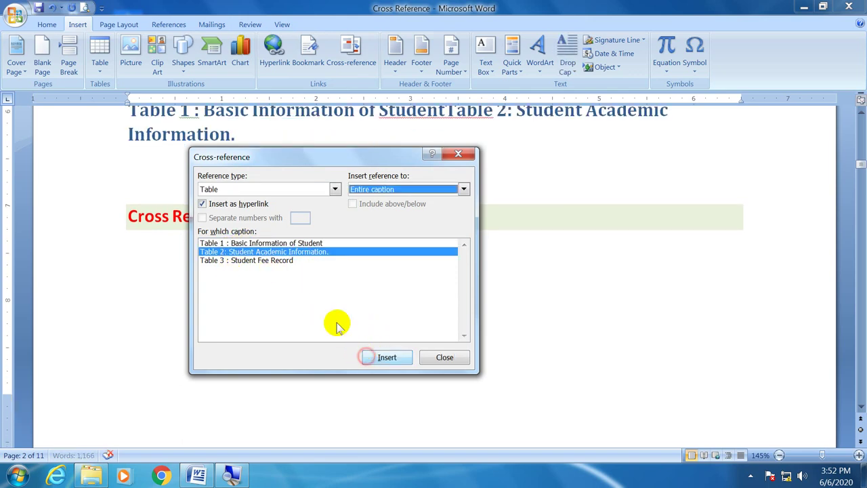
click(287, 260)
click(387, 357)
click(444, 357)
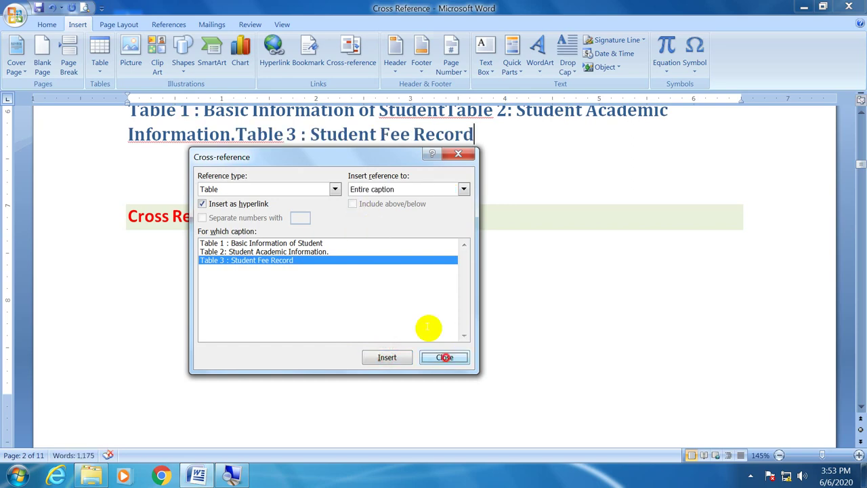
Put each table reference on its own line and delete the empty line under Table 3.
click(445, 204)
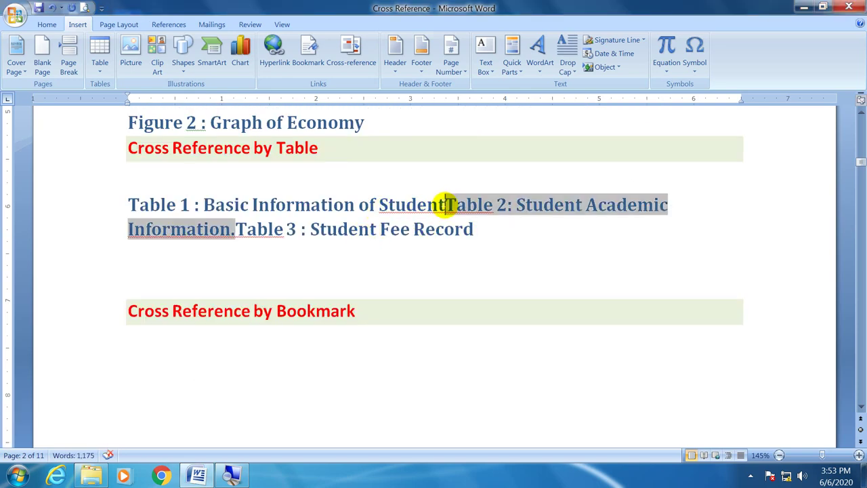
key(Return)
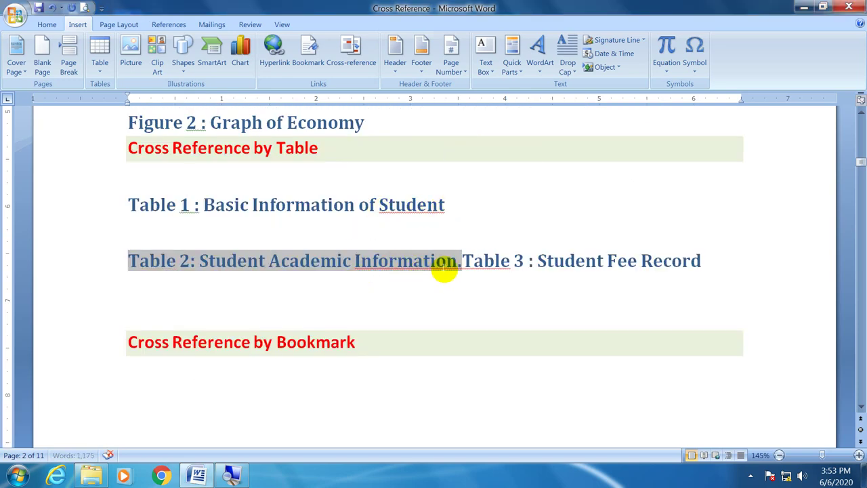
click(463, 261)
key(Return)
scroll(386, 309, down, 3)
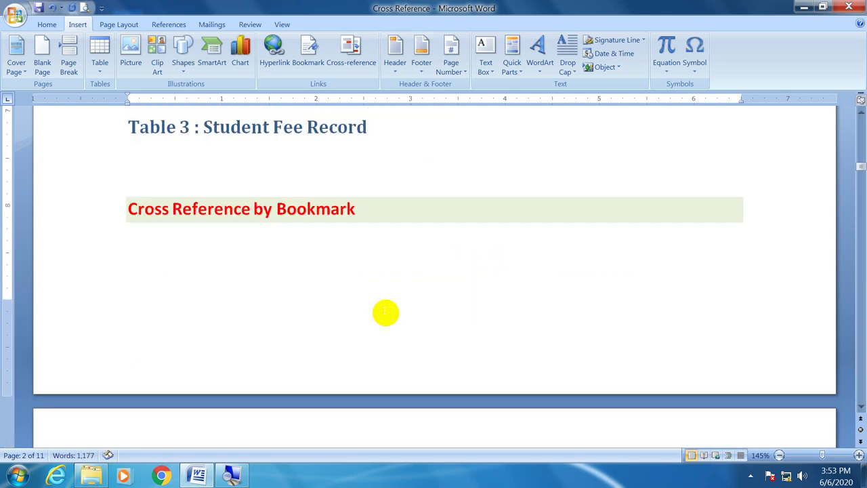
click(233, 283)
click(147, 166)
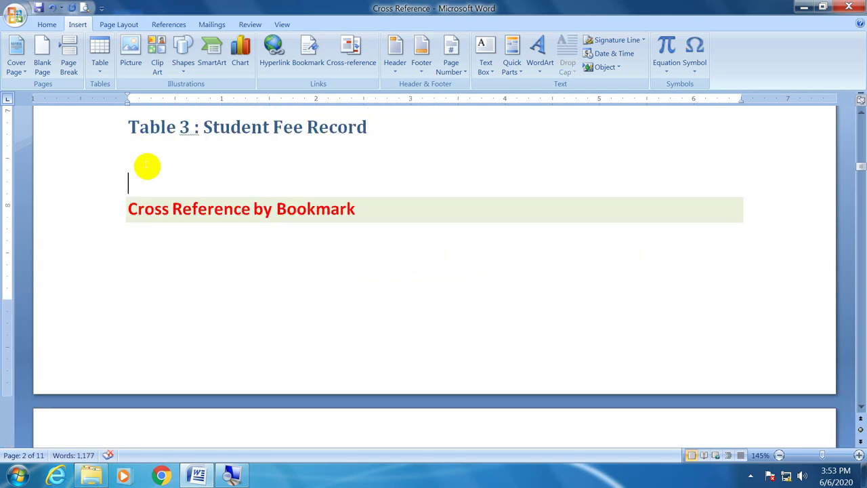
key(BackSpace)
scroll(155, 212, up, 3)
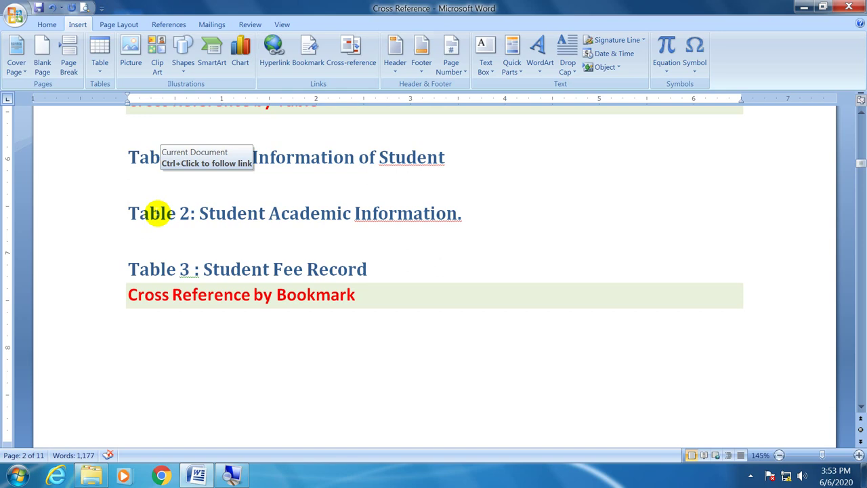
click(149, 130)
click(135, 126)
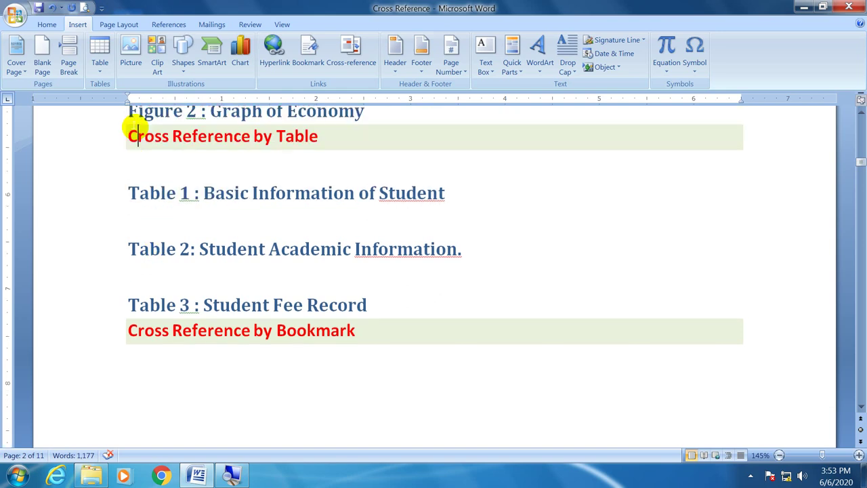
click(138, 369)
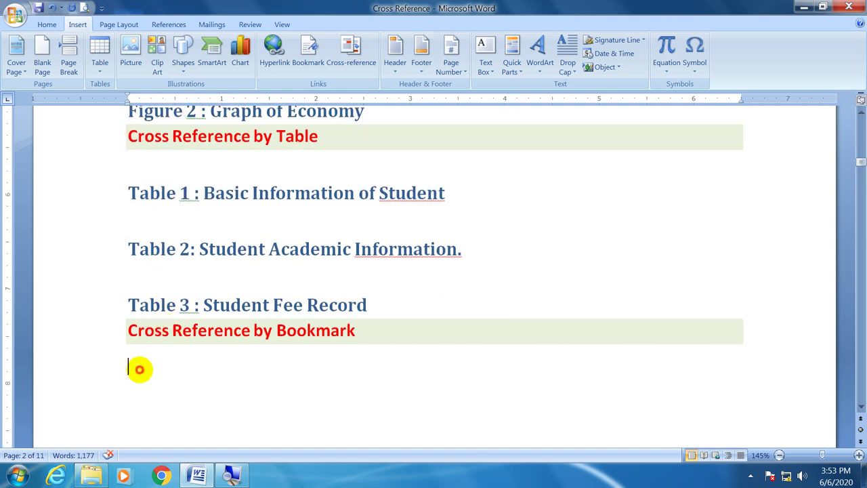
click(308, 67)
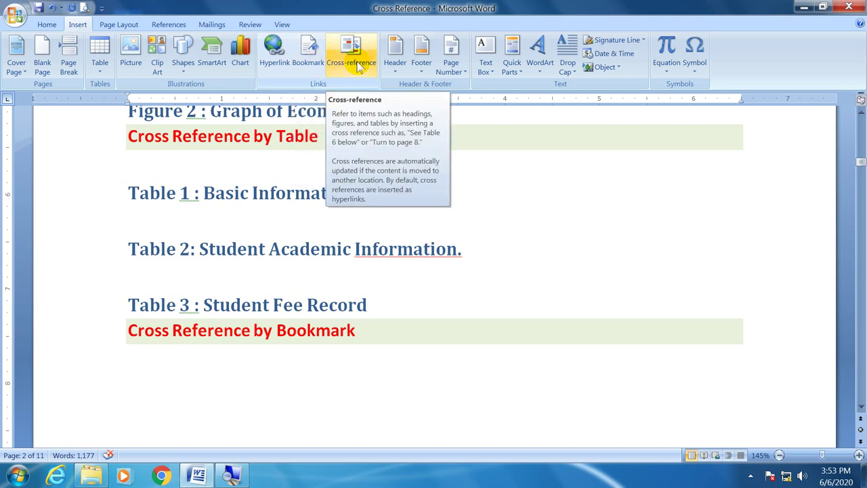
click(357, 68)
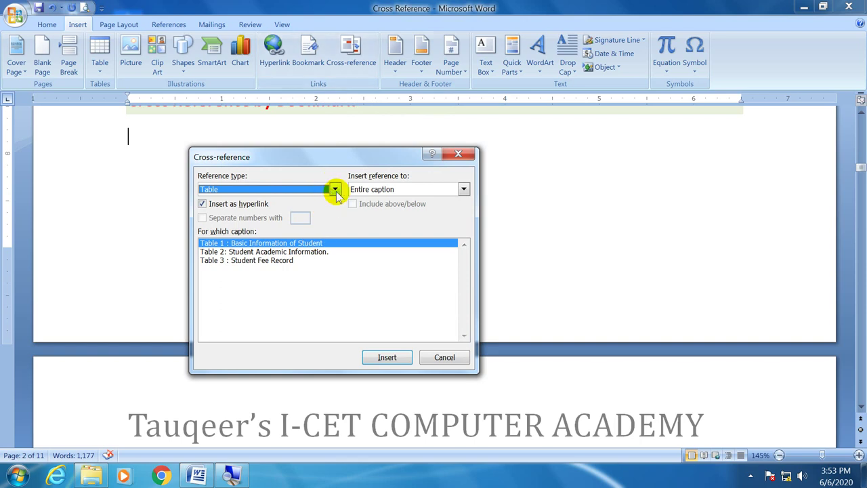
click(336, 191)
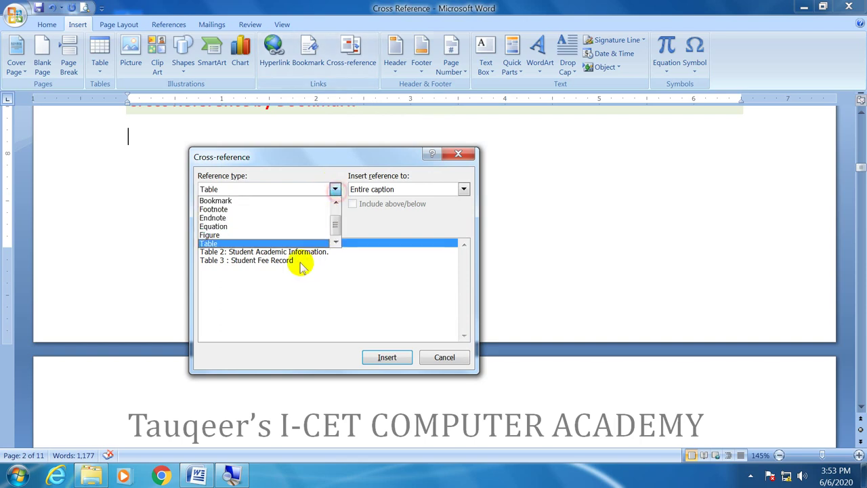
click(291, 201)
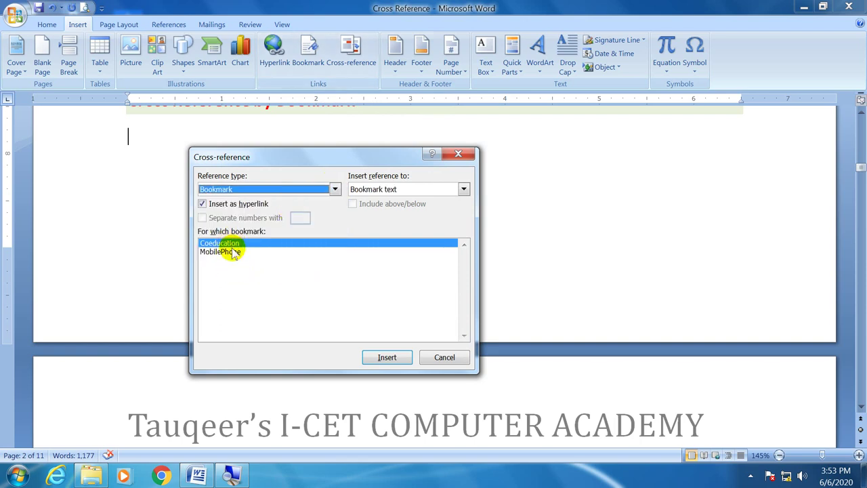
click(447, 357)
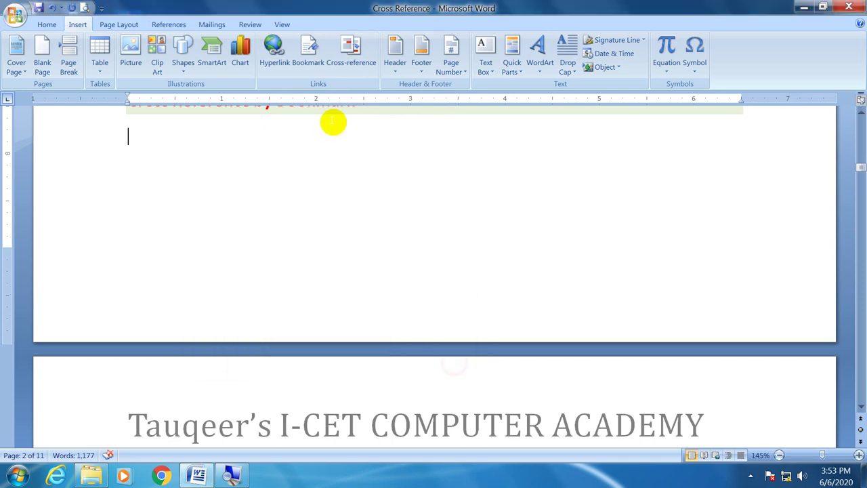
click(308, 51)
click(415, 196)
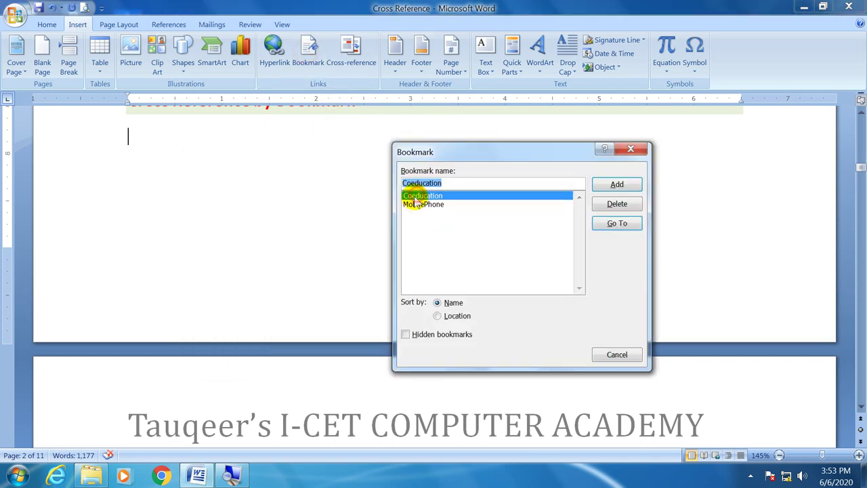
click(414, 204)
click(413, 195)
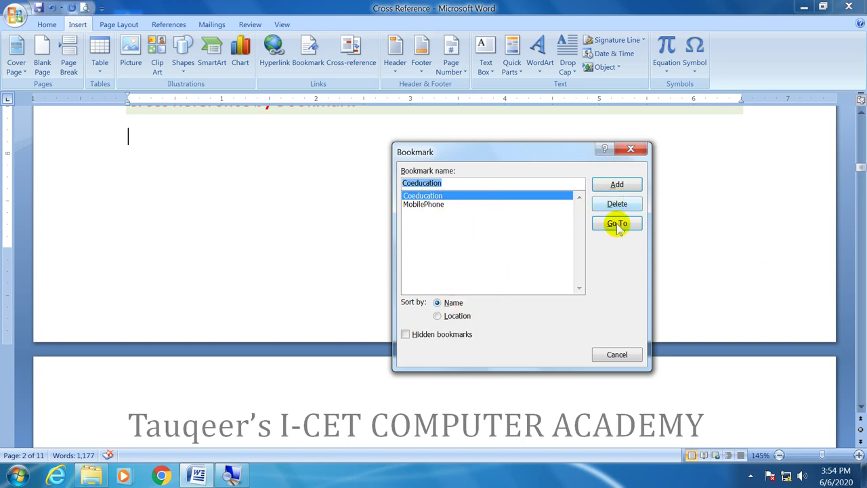
click(617, 354)
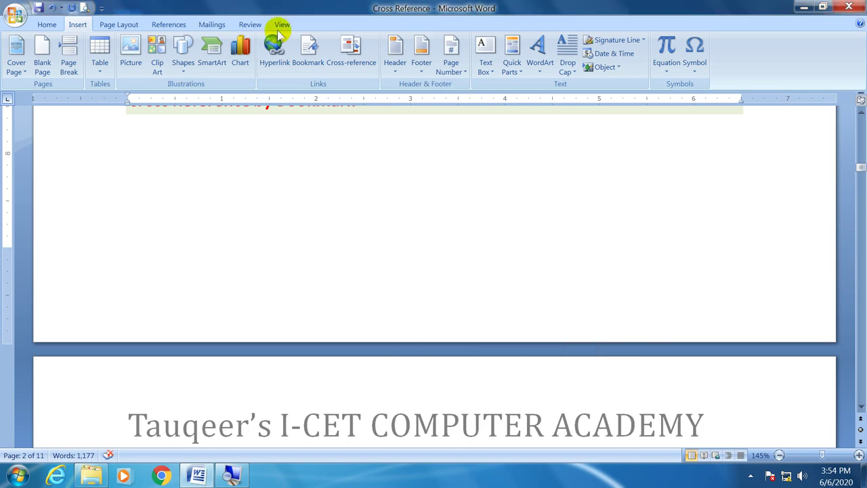
Insert bookmark cross-references to Coeducation and MobilePhone under the Bookmark heading.
click(350, 51)
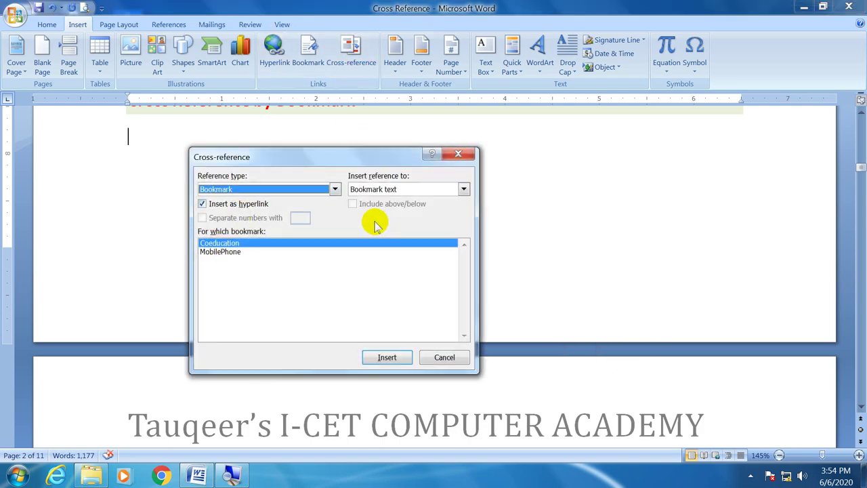
click(386, 357)
click(213, 252)
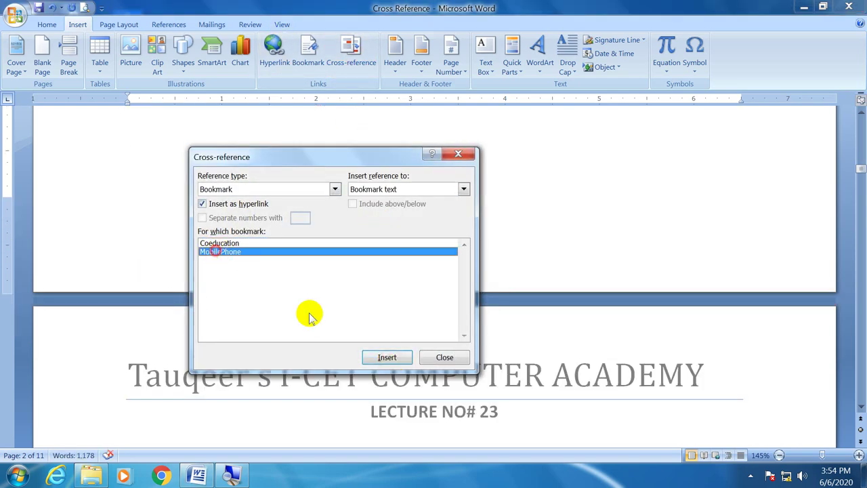
click(387, 357)
click(440, 357)
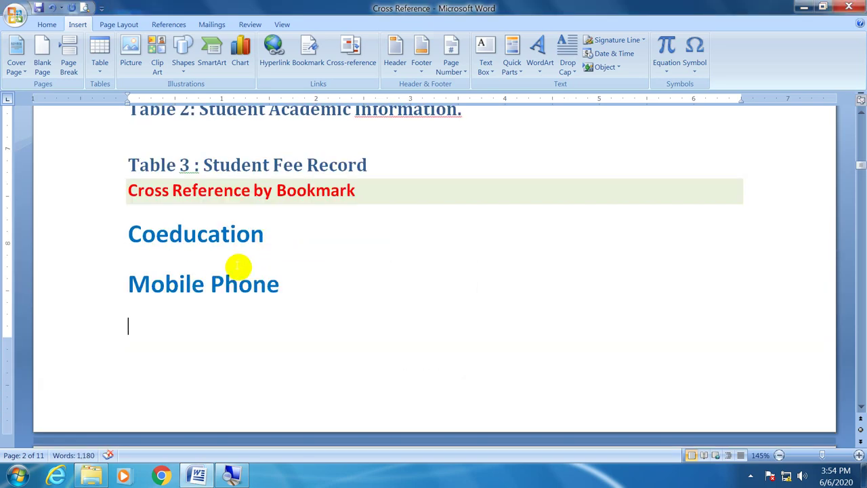
scroll(305, 285, up, 5)
scroll(305, 285, up, 5)
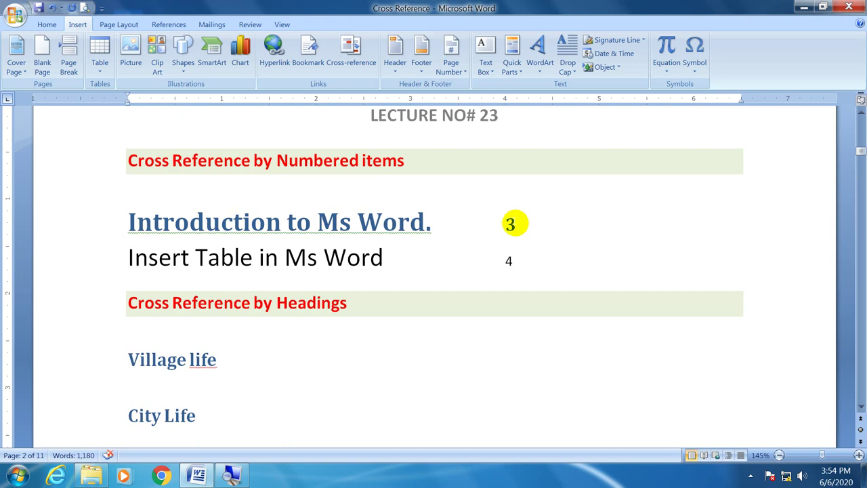
Ctrl+click 'Introduction to Ms Word.' to reach list item 1, then scroll back up.
click(513, 223)
key(F9)
click(410, 224)
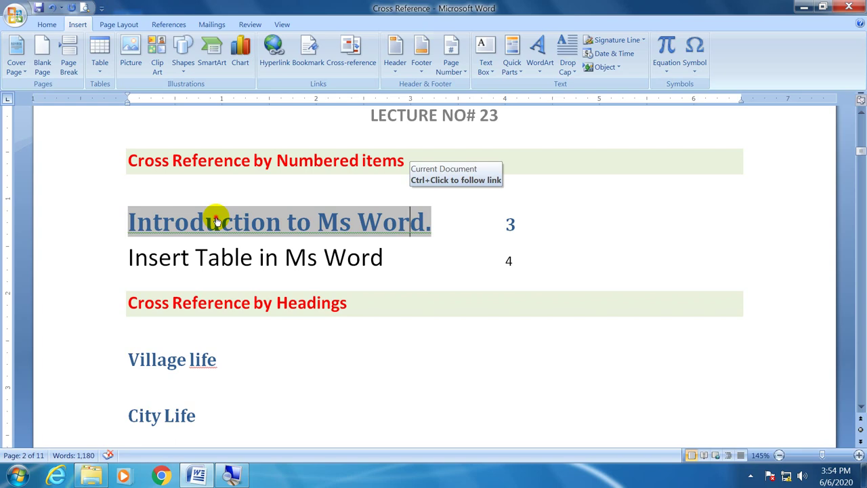
ctrl+click(216, 222)
scroll(268, 288, up, 3)
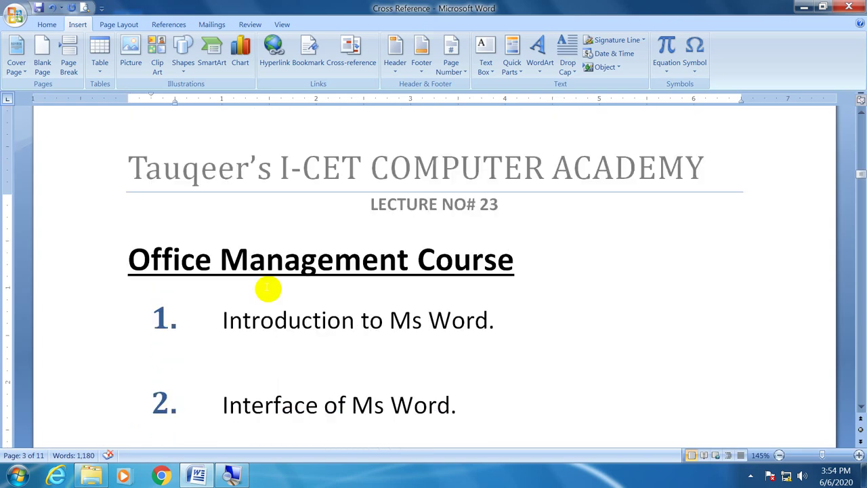
drag(488, 319, 230, 325)
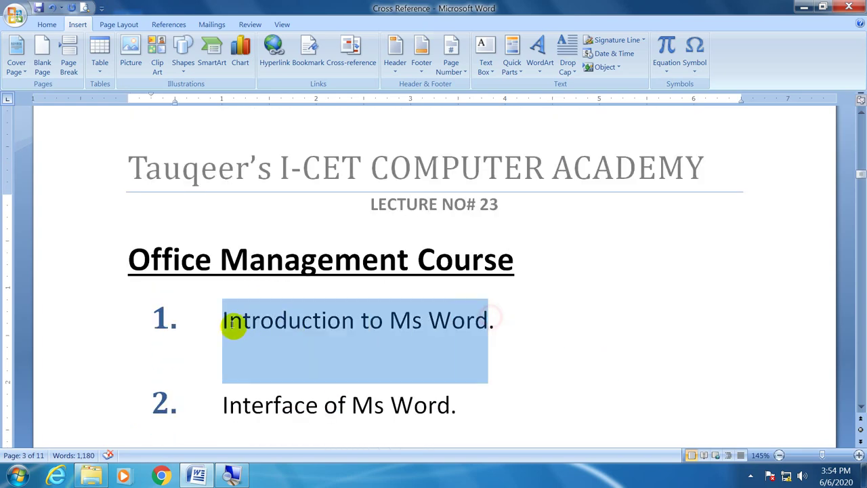
scroll(233, 328, up, 5)
scroll(233, 318, up, 5)
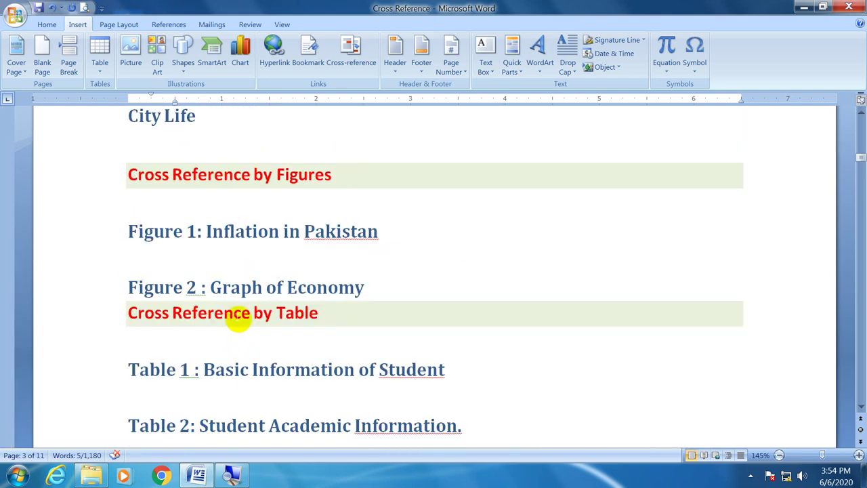
Follow the Figure 1 reference to its caption and undo the Mobile Phone reference.
click(250, 253)
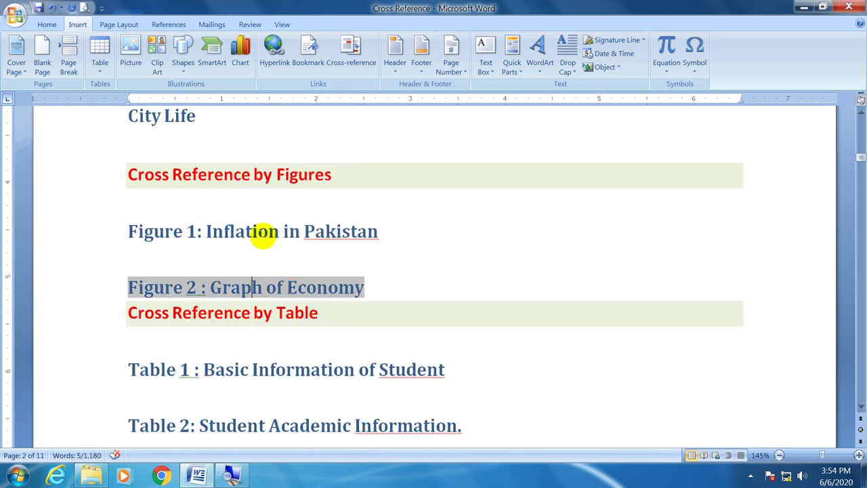
click(269, 232)
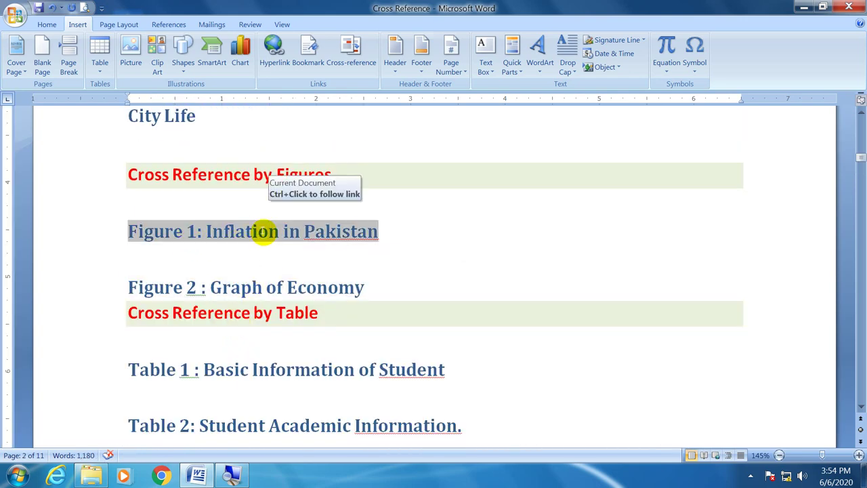
ctrl+click(264, 234)
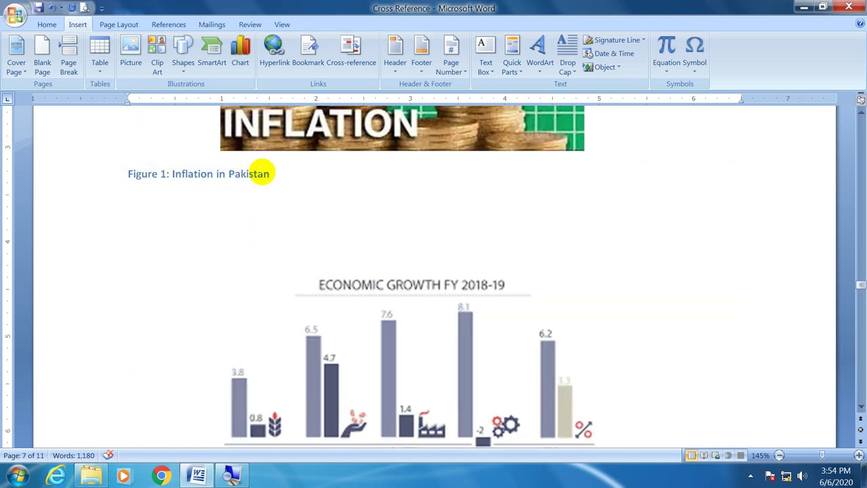
click(57, 7)
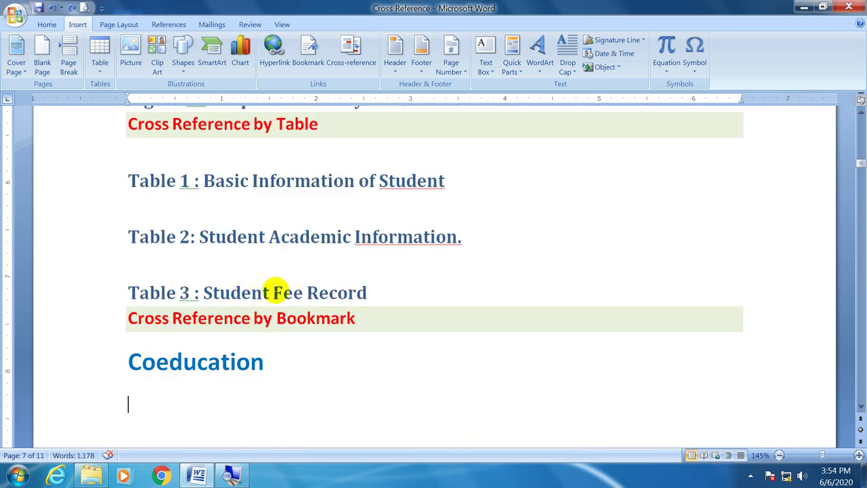
Follow the Table 3 reference to the captioned student tables on page 8.
ctrl+click(277, 295)
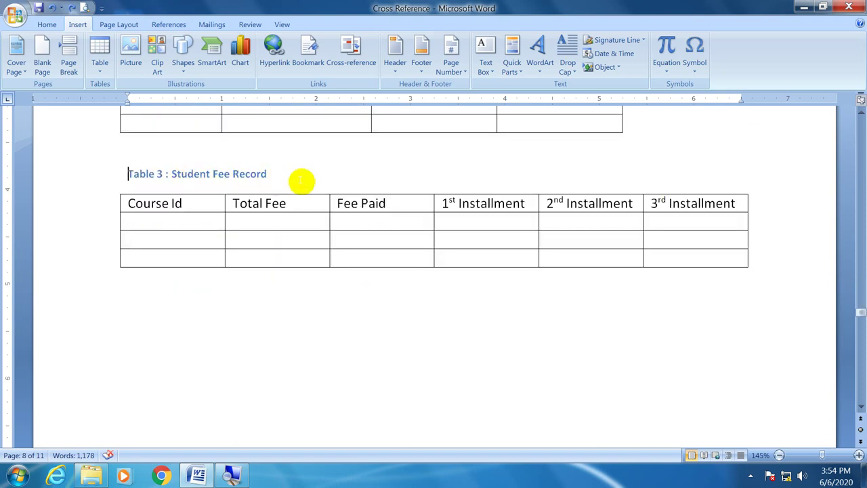
click(309, 241)
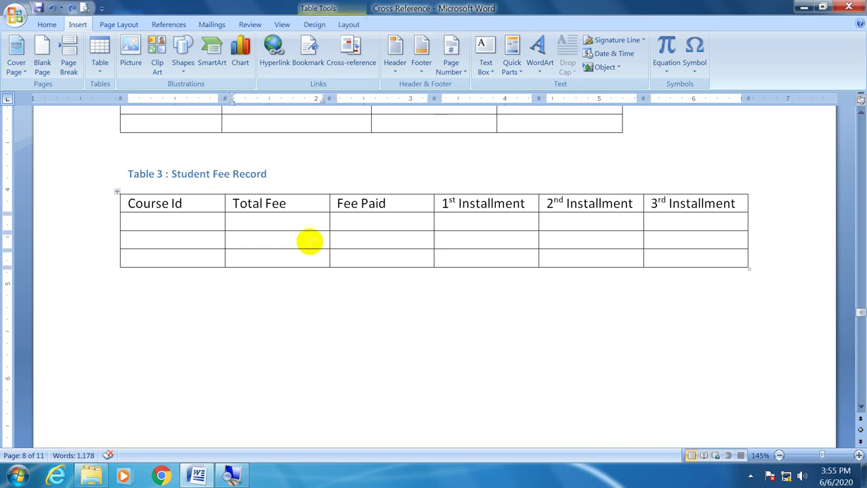
scroll(309, 240, up, 3)
scroll(310, 240, up, 5)
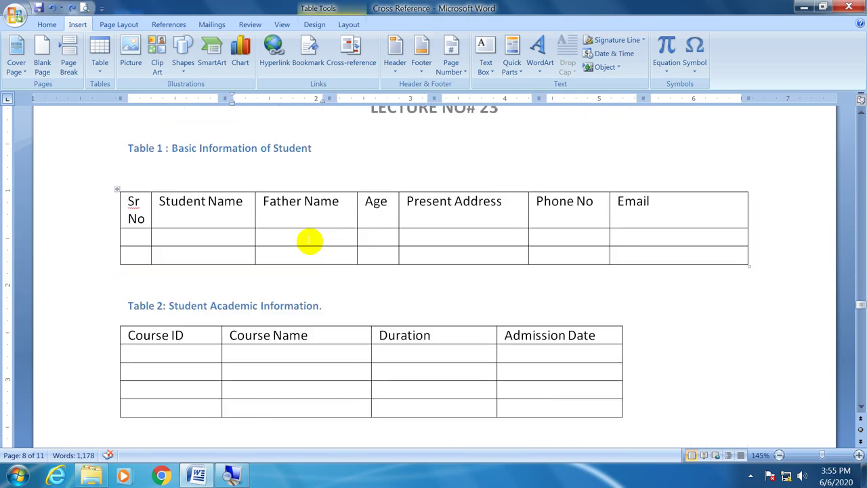
click(309, 238)
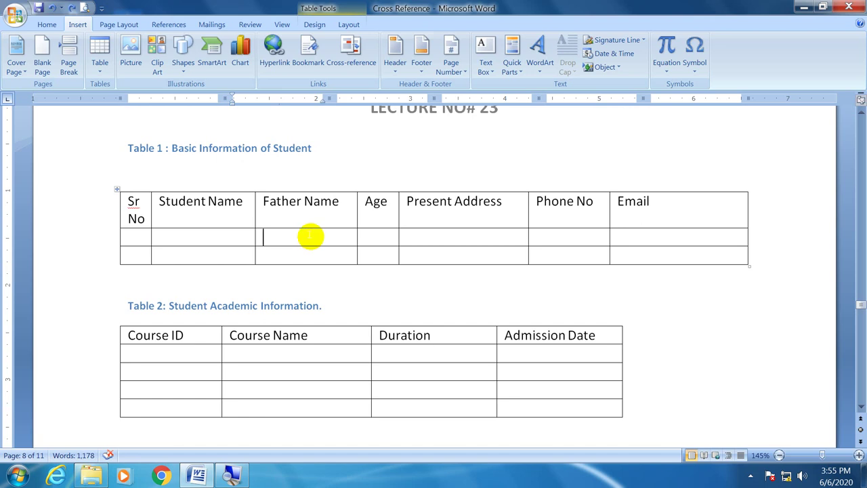